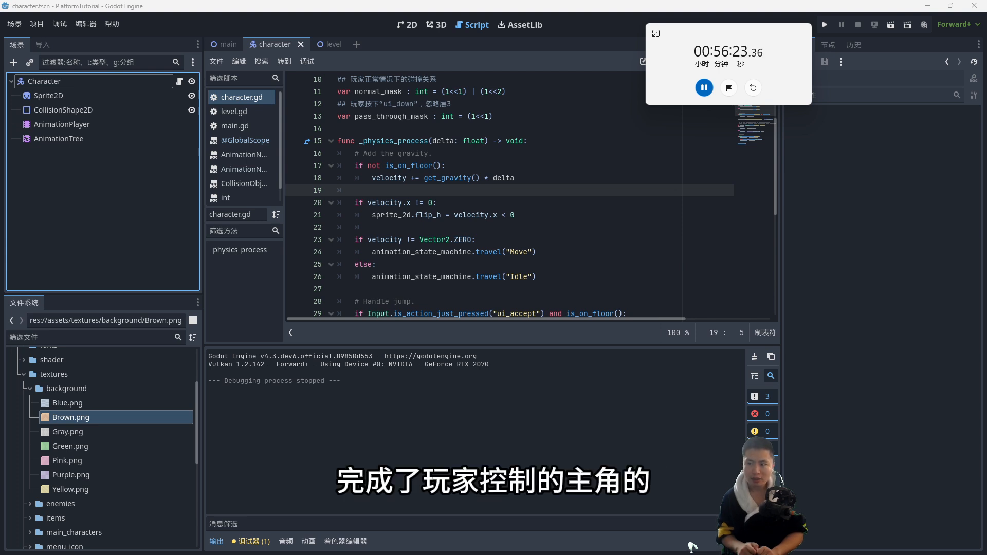
Step: Run the project, test the character's walking and jumping across the level's platforms, and minimize the game window
key(F5)
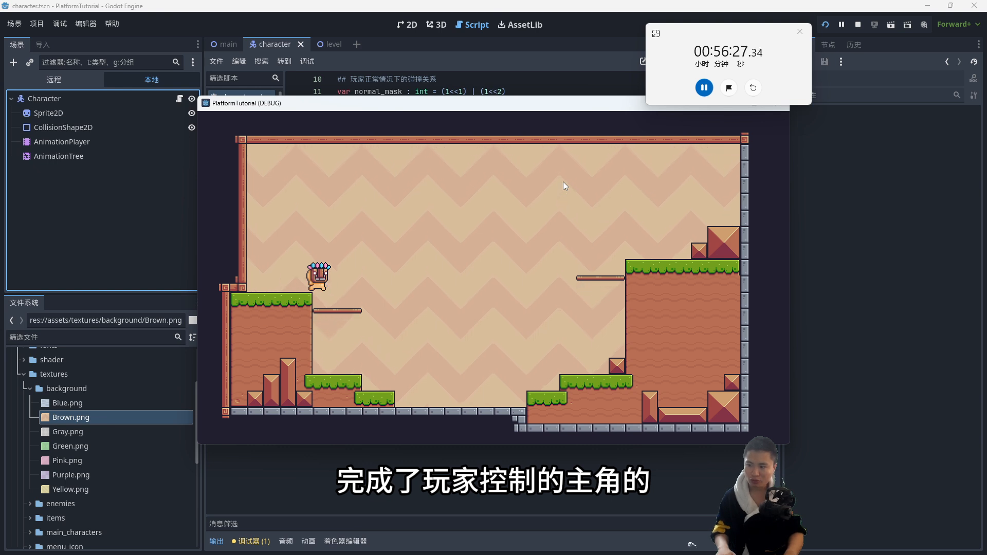
key(space)
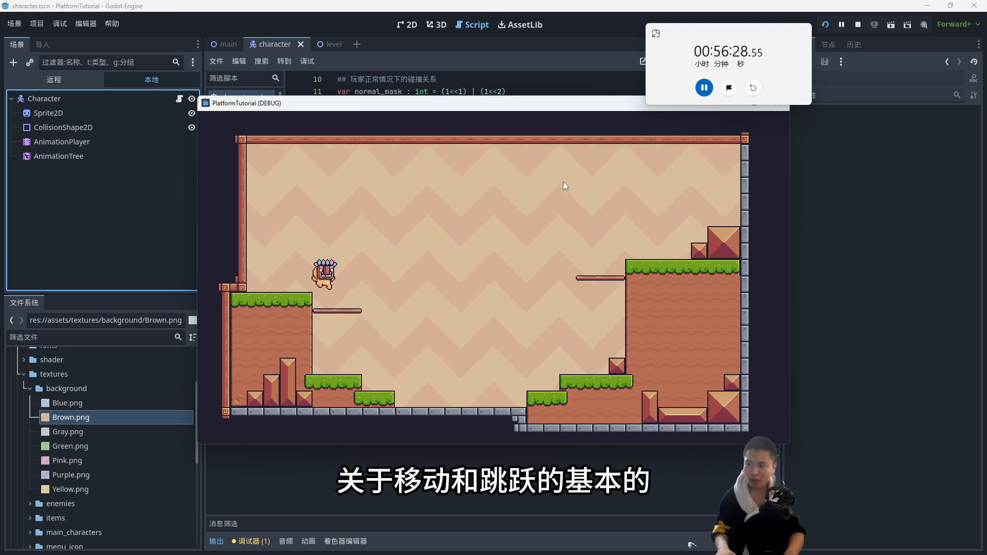
key(Right)
key(Left)
key(space)
key(space)
key(Right)
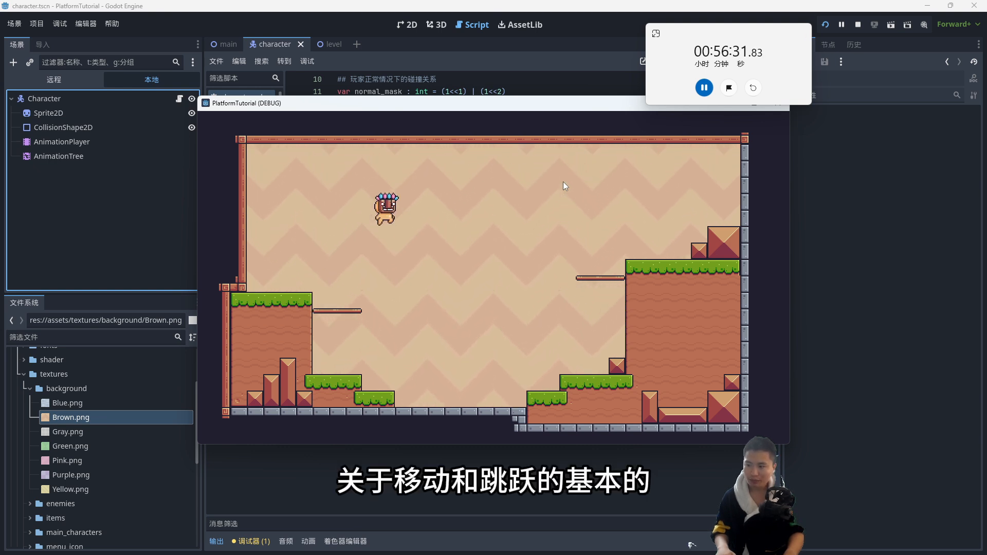
key(space)
key(Left)
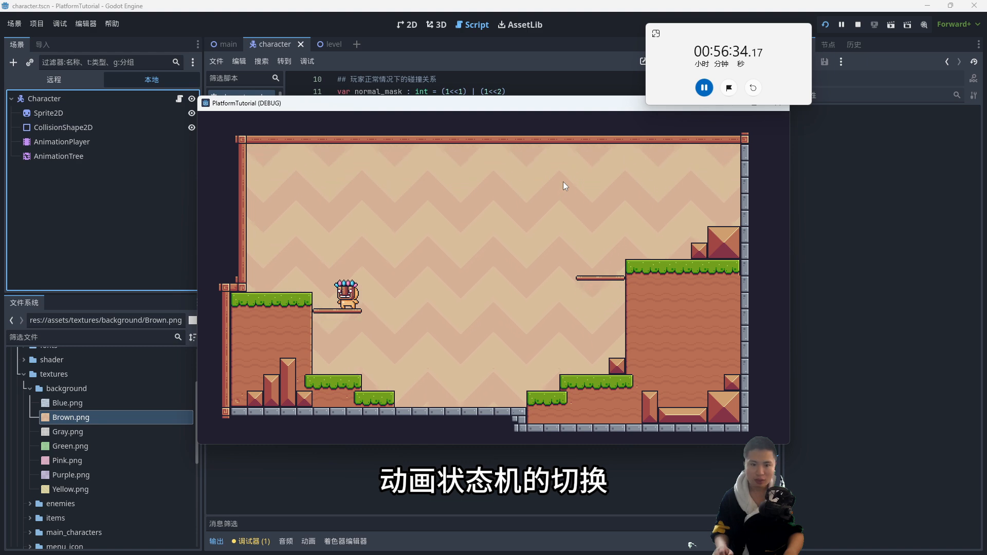
drag(617, 107, 587, 131)
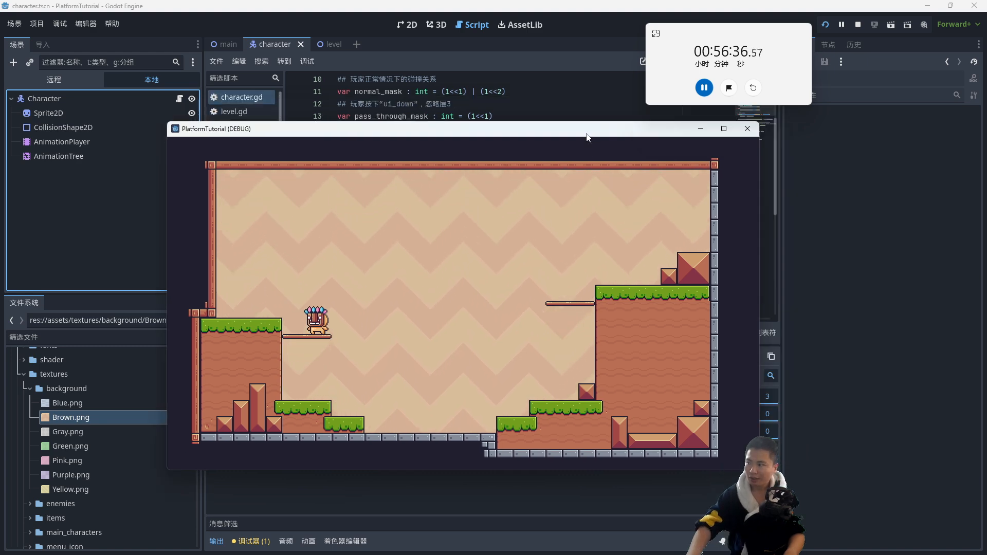
click(700, 128)
Step: Review the velocity conditions in _physics_process and locate the godot_state_charts folder under addons in the project files
click(376, 192)
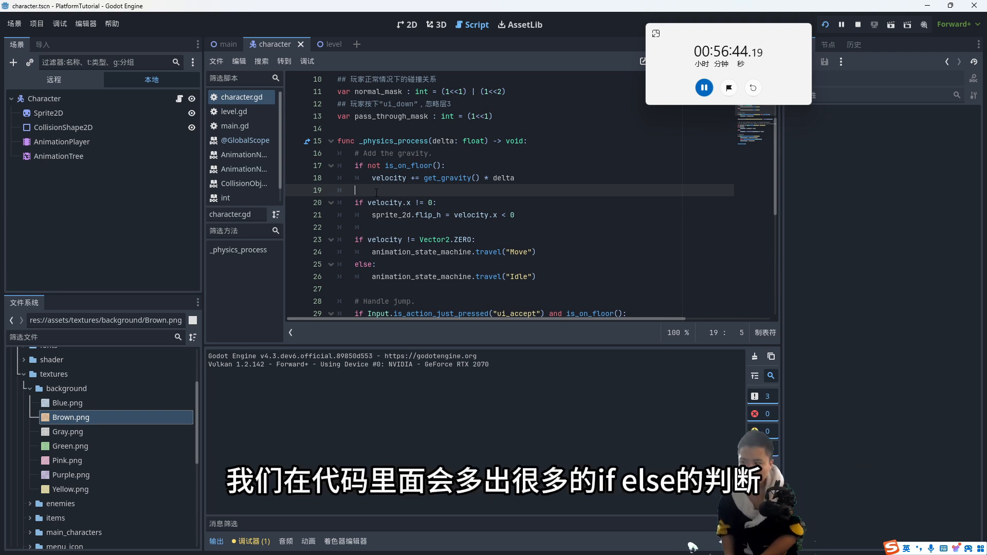
scroll(373, 215, down, 2)
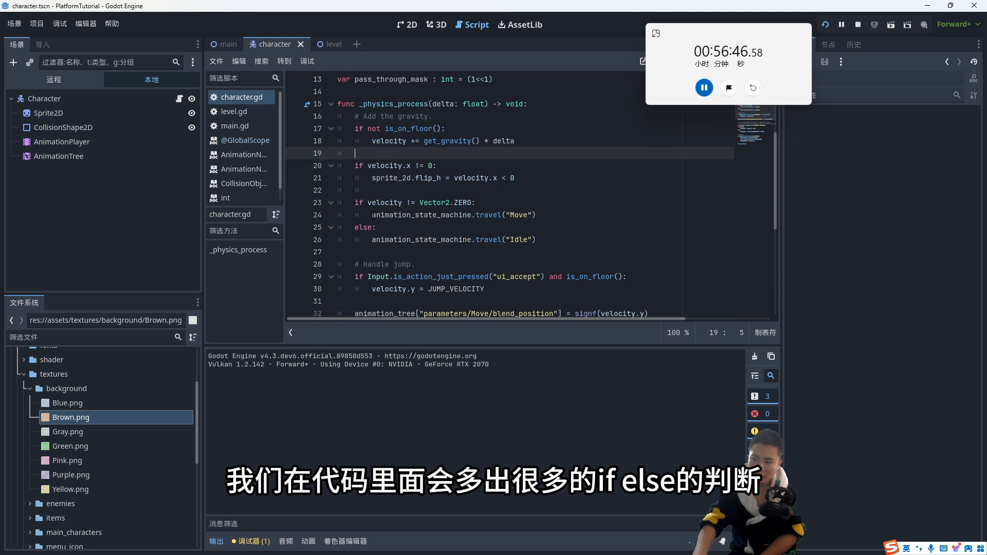
scroll(162, 378, up, 3)
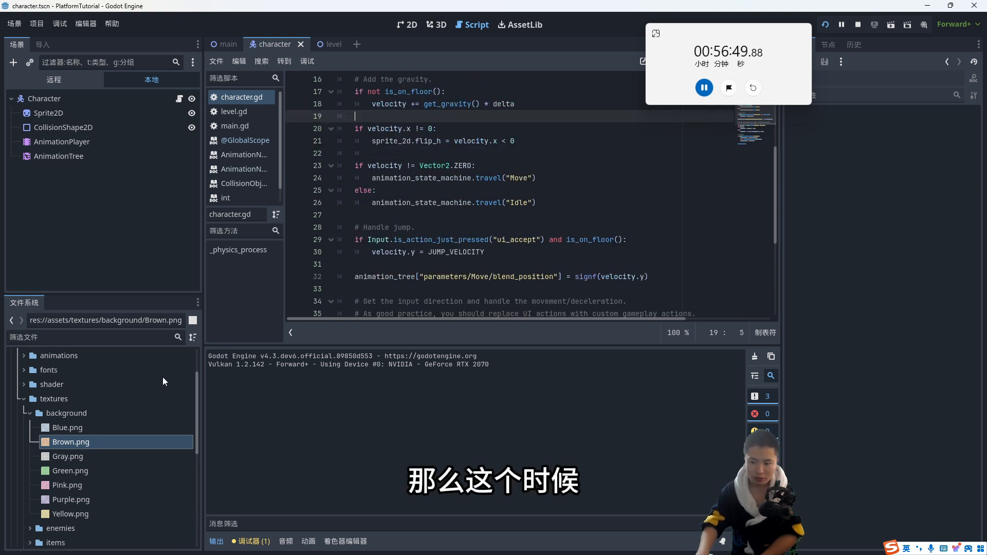
double_click(87, 449)
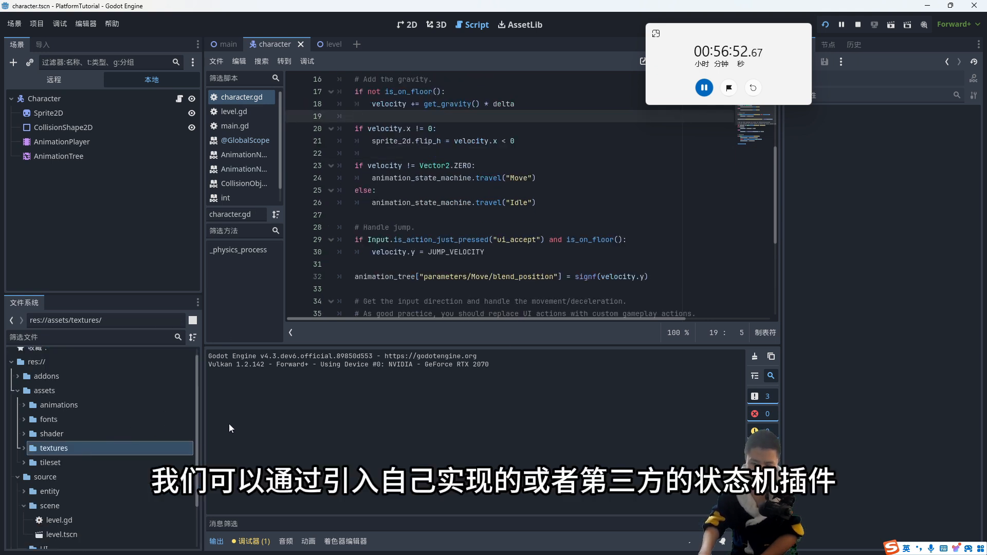
double_click(83, 380)
double_click(78, 388)
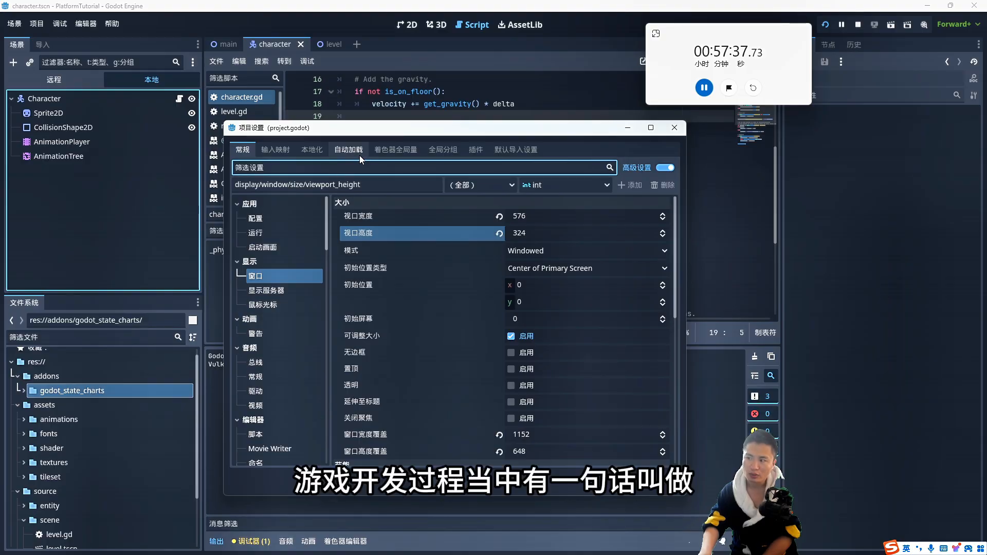
Step: Enable the Godot State Charts plugin in the project settings
click(360, 155)
click(472, 150)
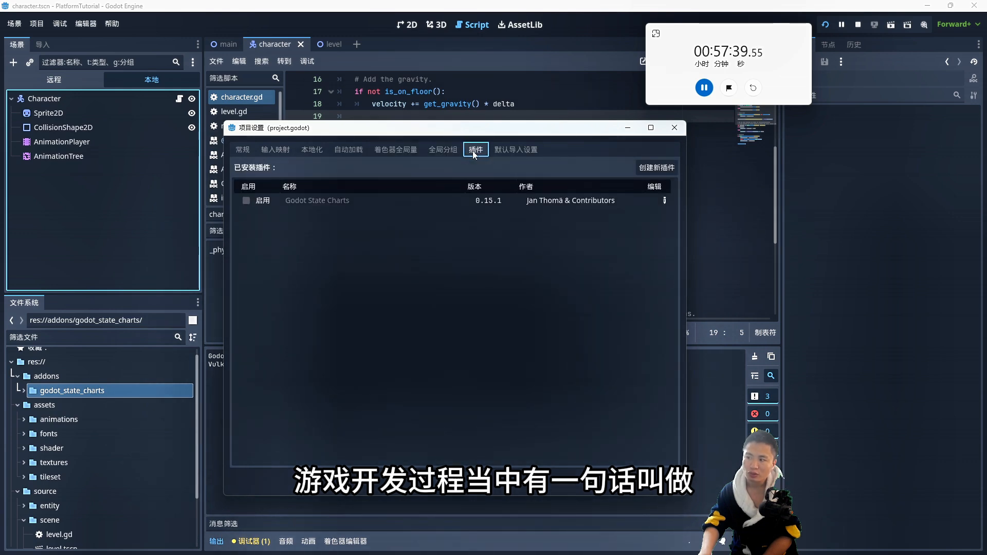
click(259, 201)
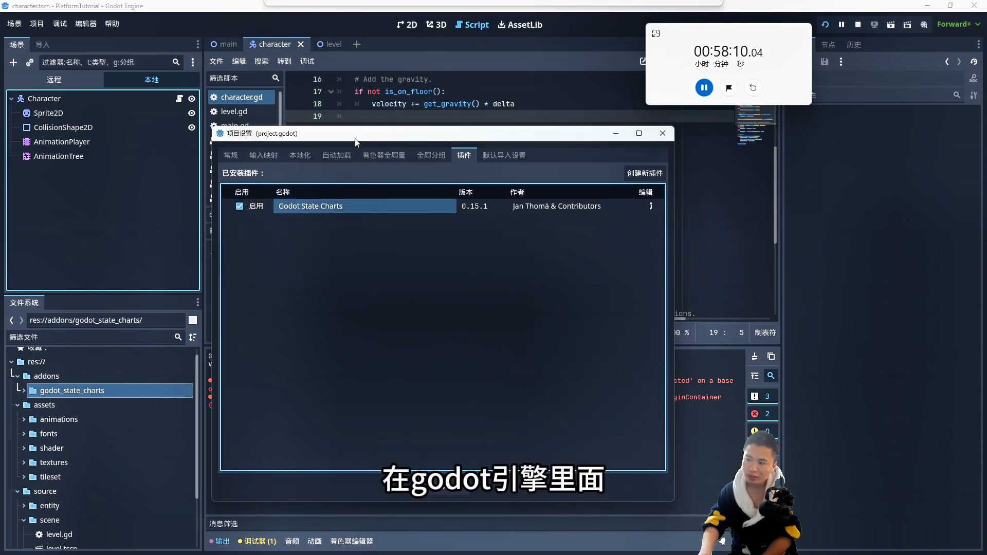
drag(367, 135, 364, 139)
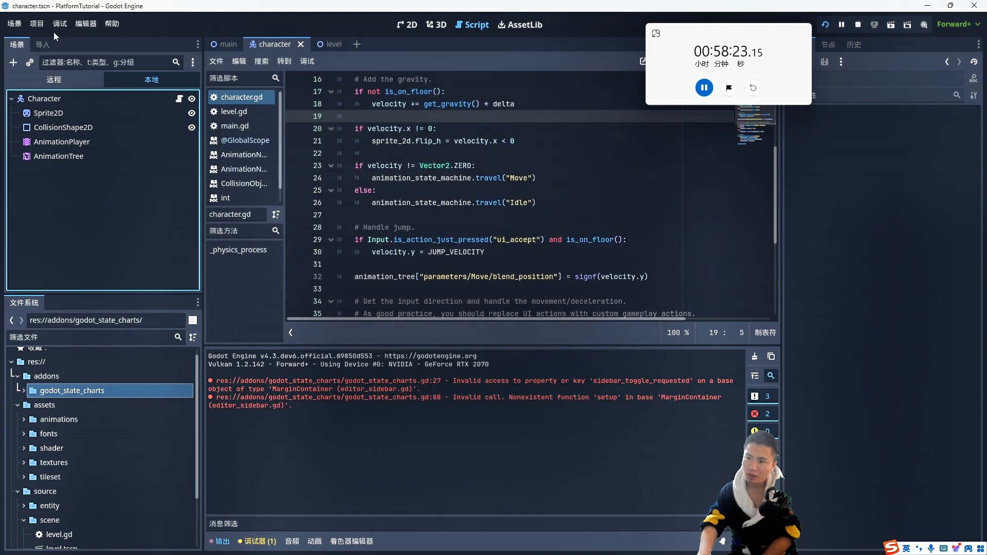
Step: Reopen the project settings and view the list of installed plugins
click(37, 24)
click(56, 35)
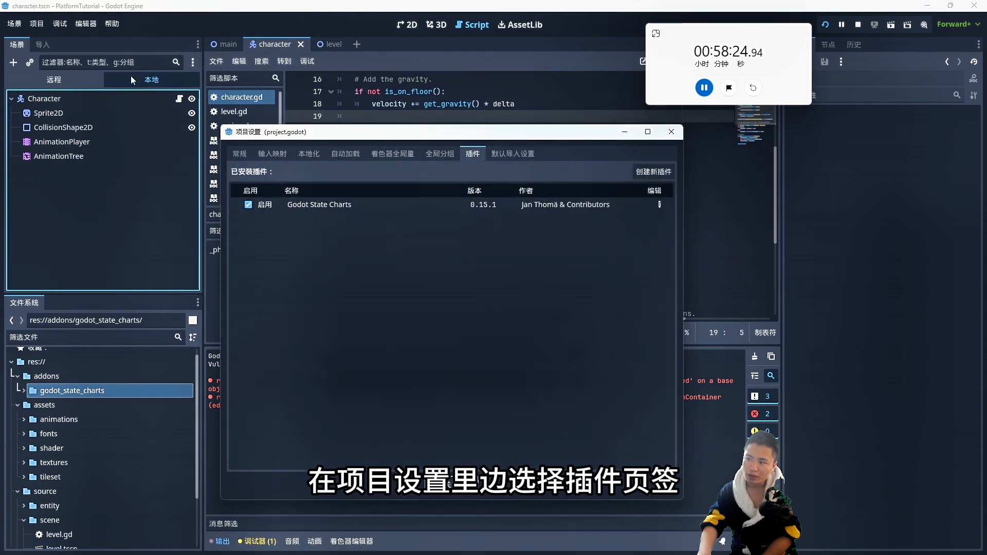
click(473, 154)
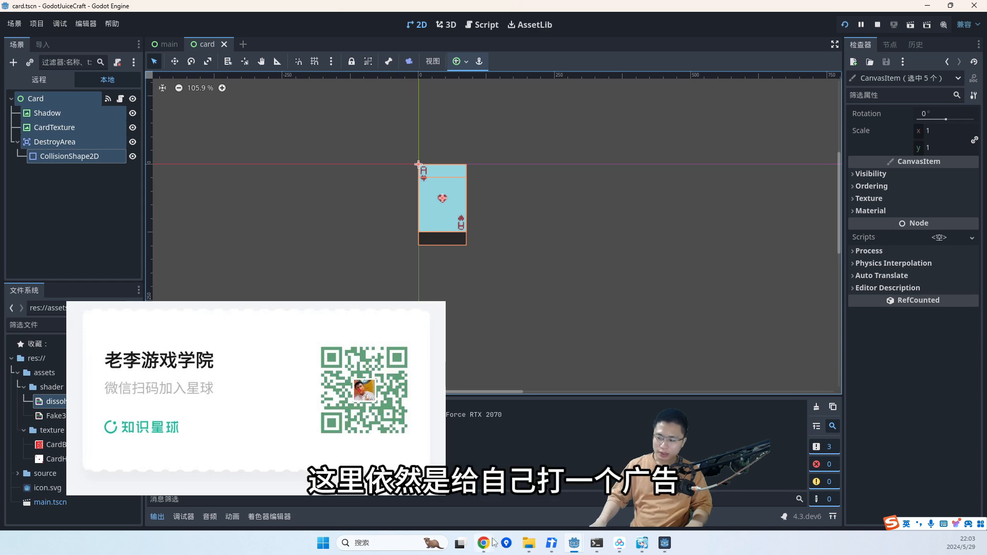
mouse_move(483, 543)
click(517, 498)
click(63, 9)
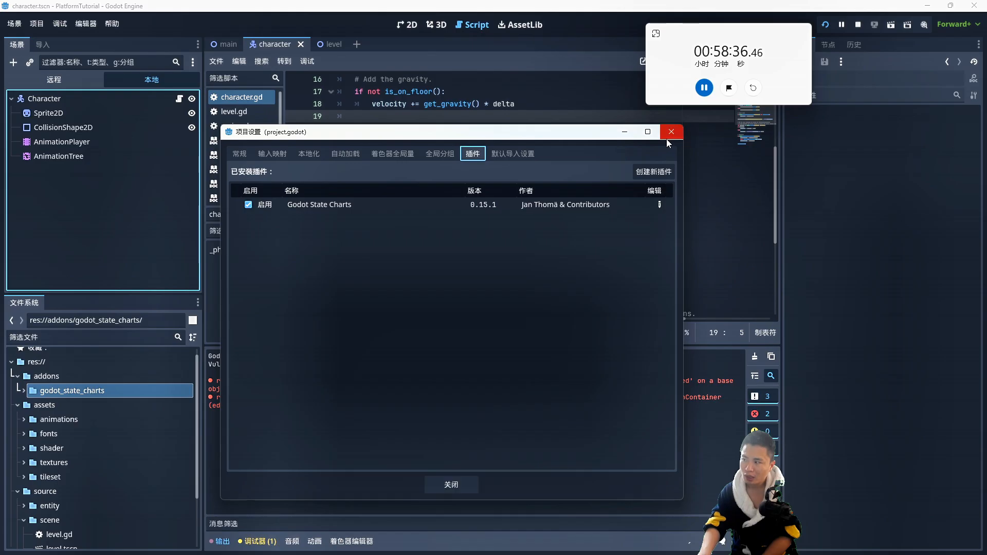
Step: Close the project settings, switch to the 2D workspace and add a StateChart node under the Character root
key(Escape)
key(ctrl+F1)
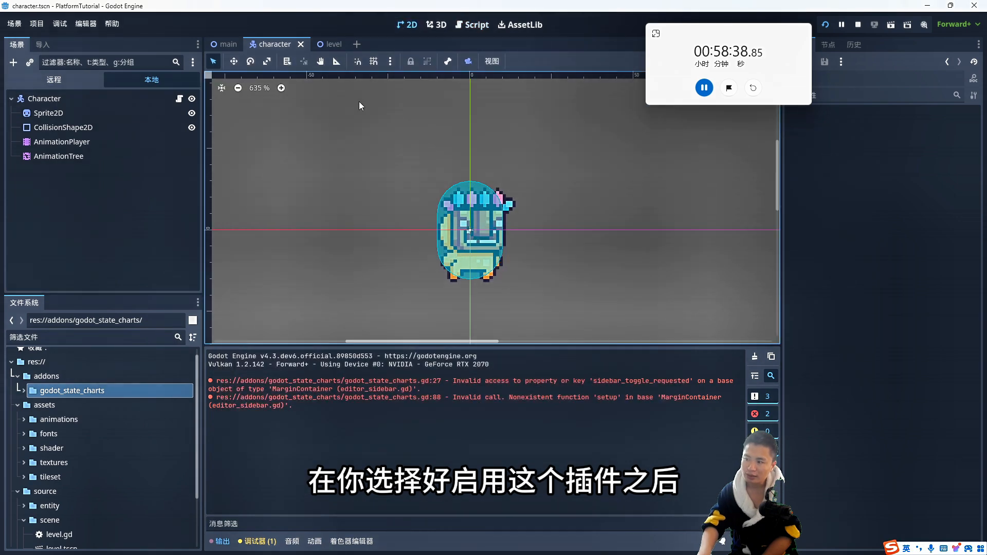
click(58, 95)
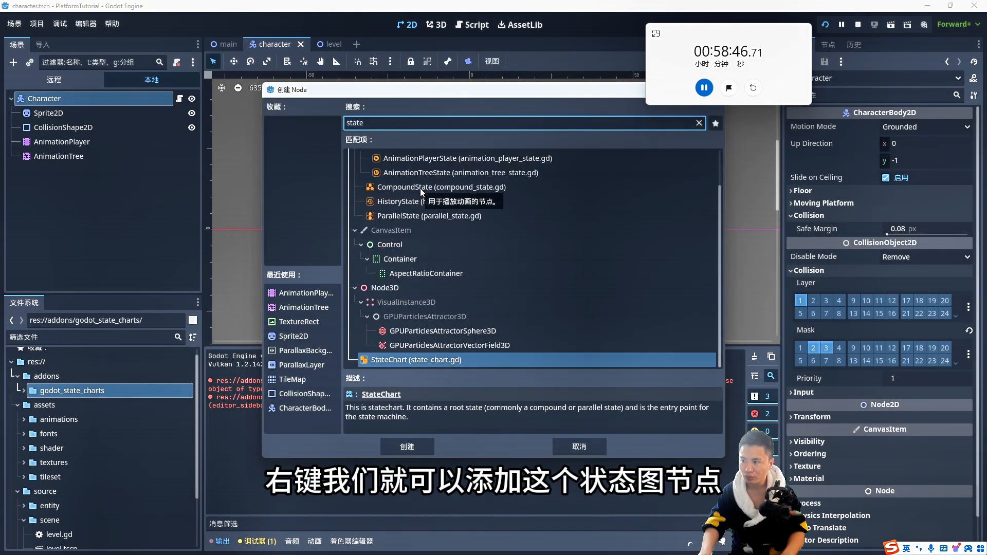
double_click(401, 360)
Step: Check the StateChart node's configuration warning and give the node a ParallelState child
click(180, 171)
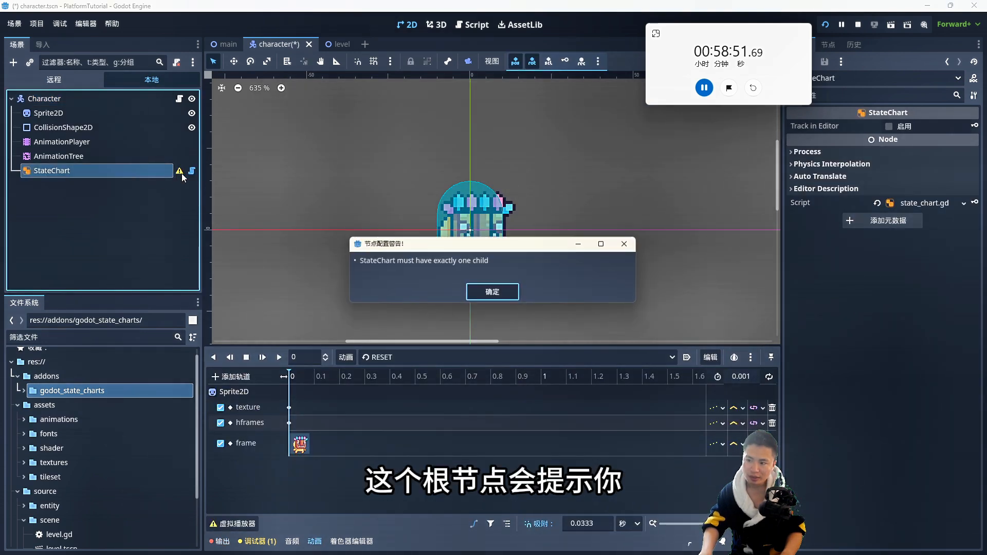
click(475, 292)
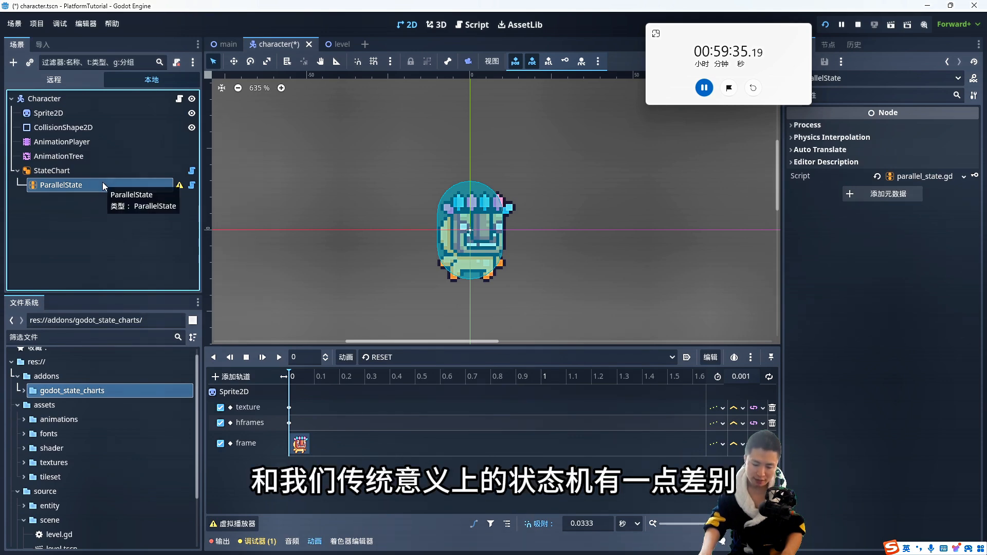
click(88, 184)
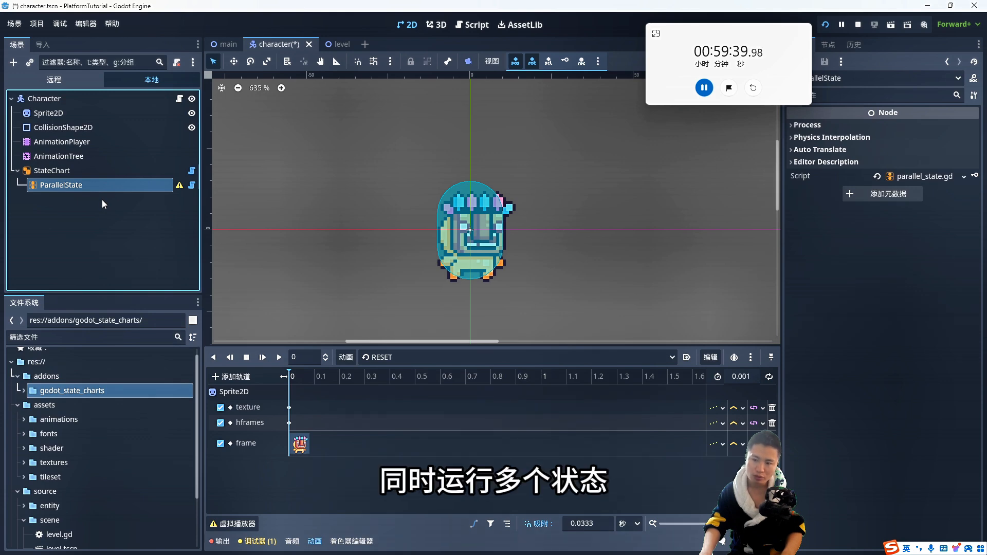
click(77, 172)
click(74, 186)
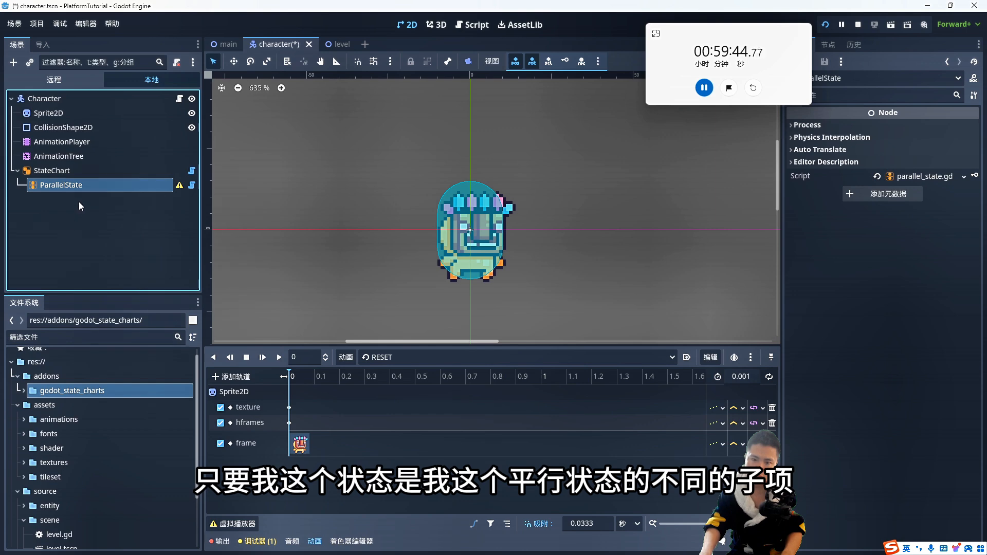
Step: Add a CompoundState node under the ParallelState and duplicate it
key(ctrl+a)
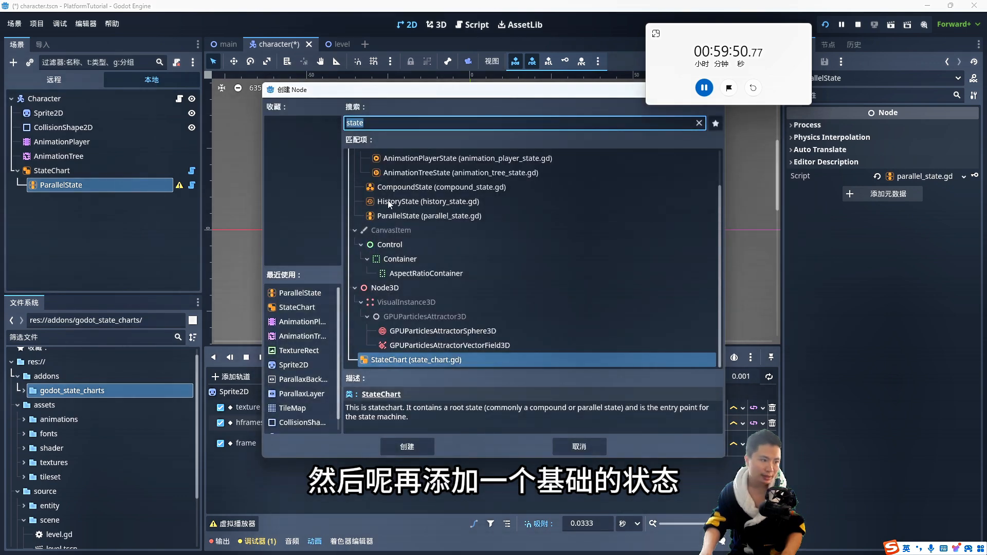
scroll(387, 200, up, 1)
double_click(386, 214)
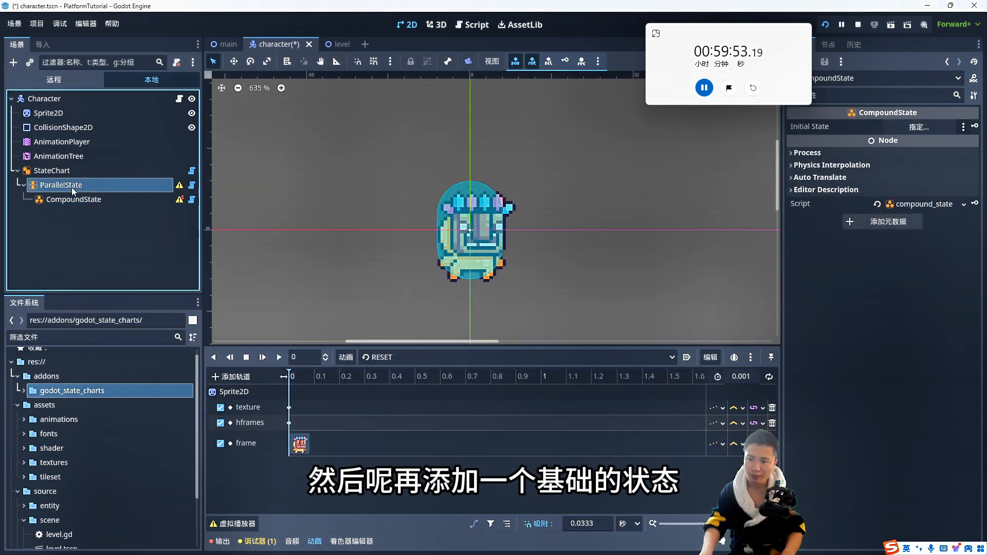
key(ctrl+d)
Step: Rename the ParallelState node to Root
double_click(69, 186)
text(Root)
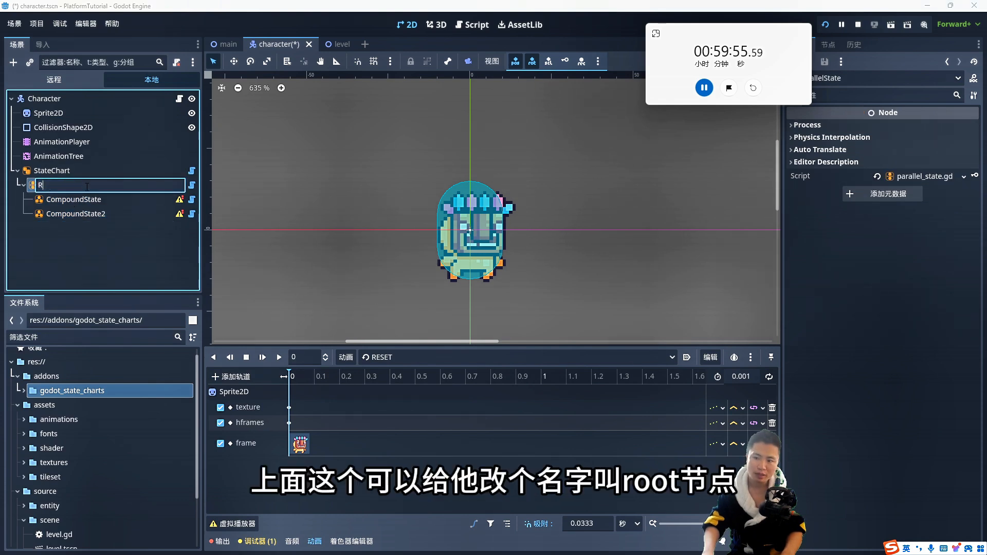
key(Return)
Step: Rename the two compound states under Root to Movement and AnimationControl
click(73, 198)
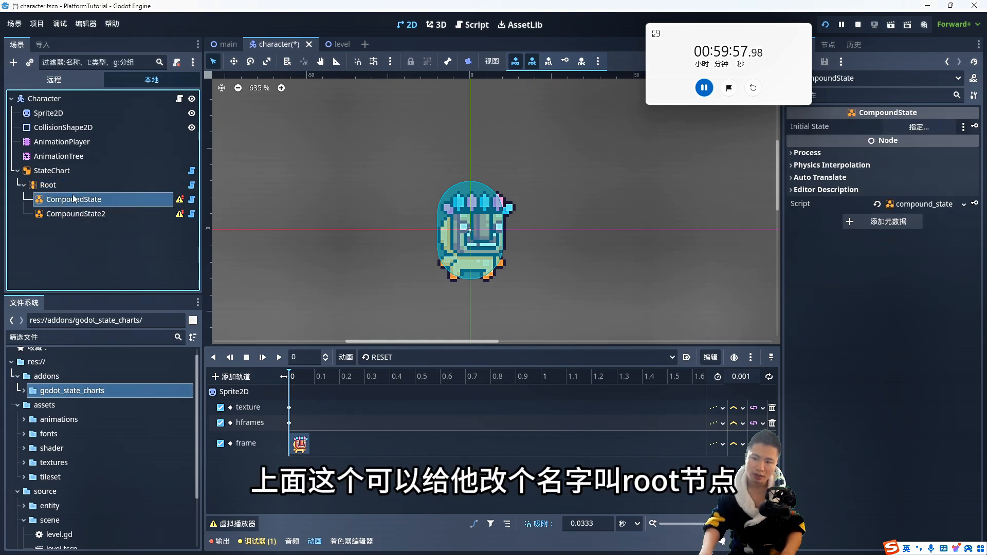
click(67, 182)
double_click(66, 198)
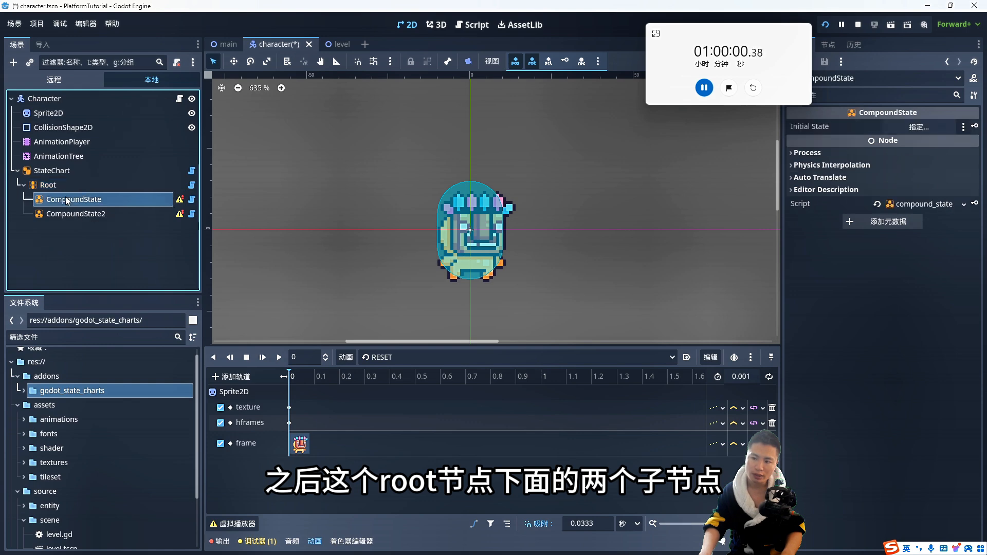
text(Movent)
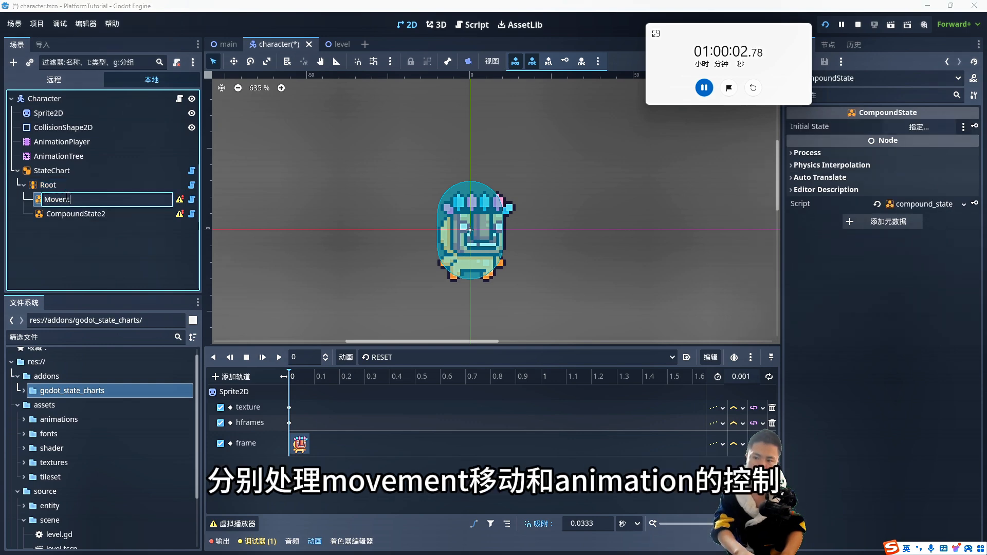
key(Return)
double_click(85, 213)
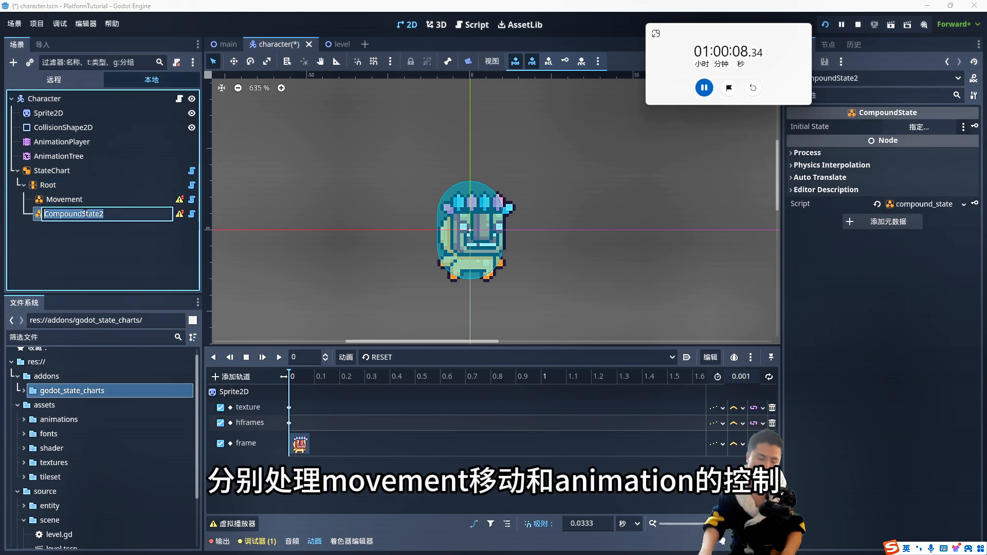
text(Animati)
text(onControl)
key(Return)
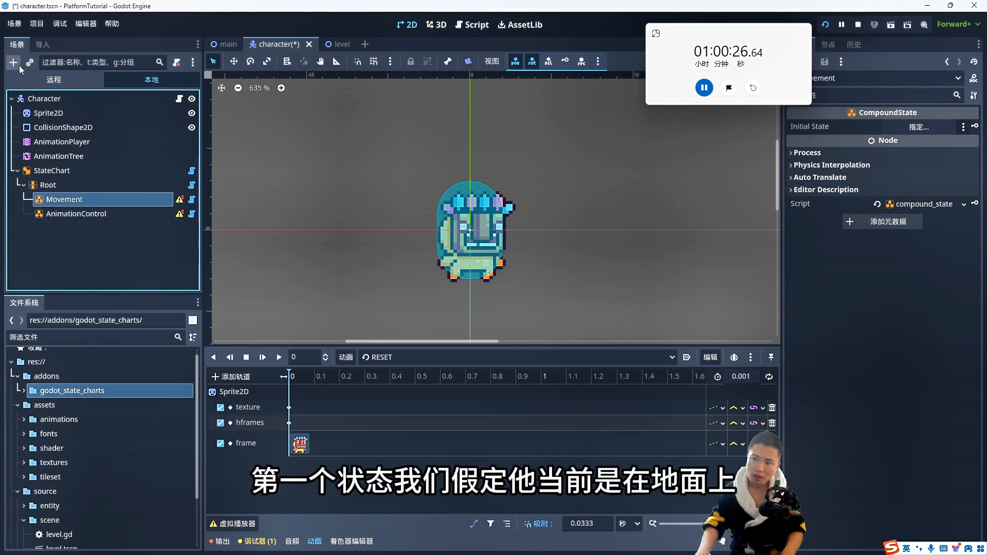
Step: Add an AtomicState node under Movement and rename it Grounded
click(13, 62)
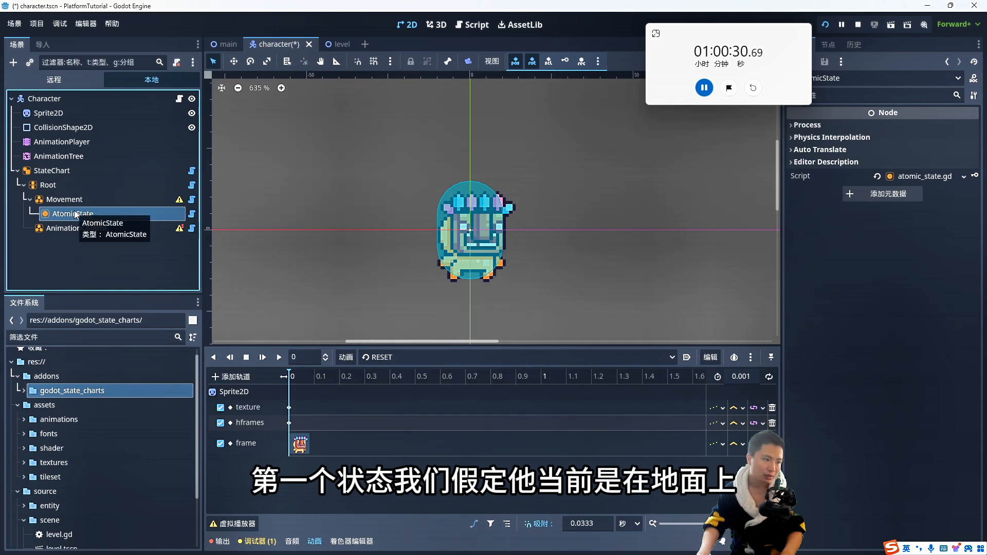
double_click(76, 213)
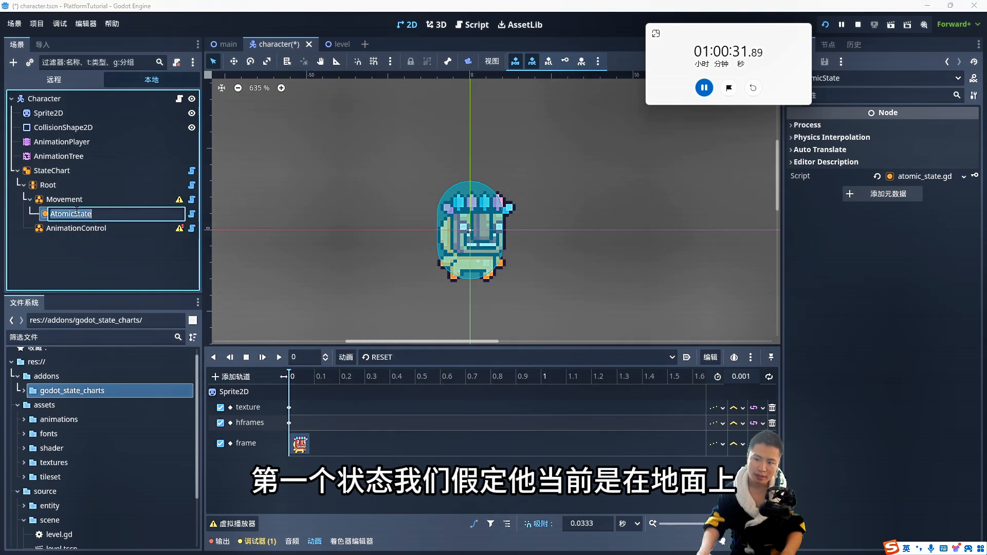
text(Grounded)
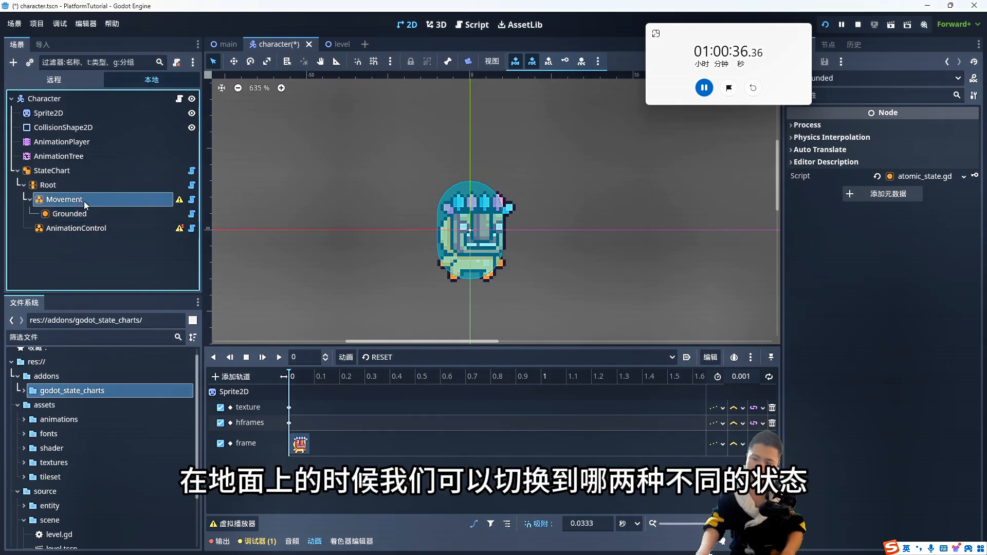
click(103, 212)
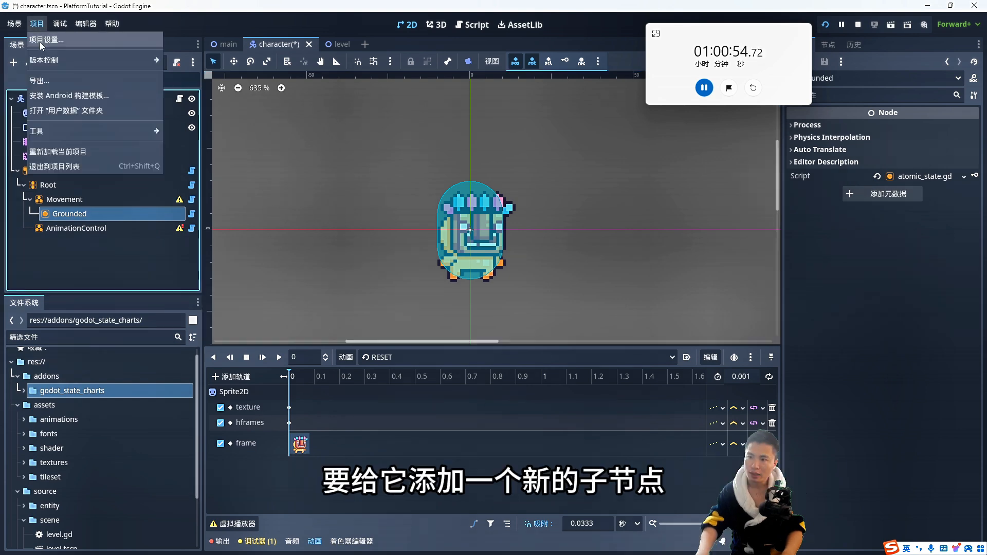
click(39, 41)
key(Escape)
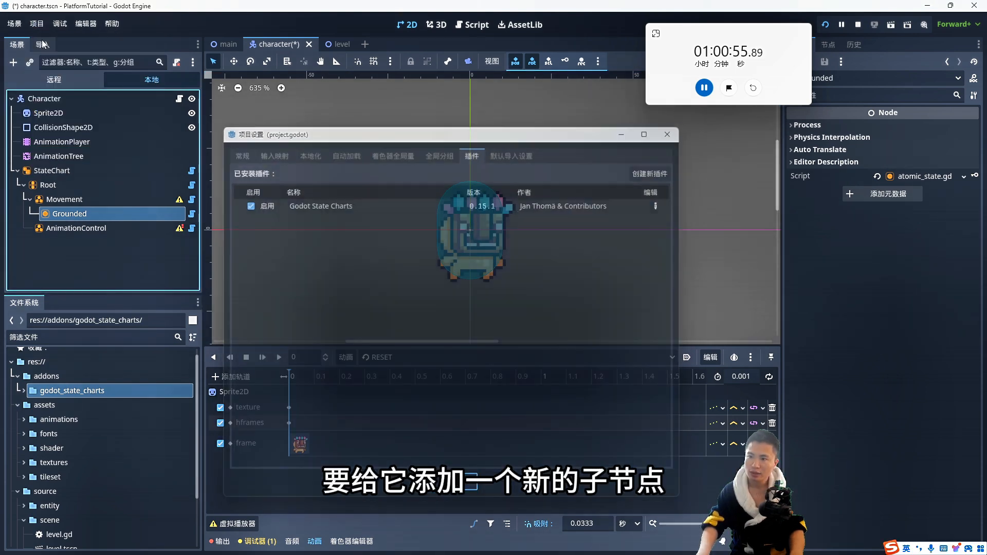
Step: Add a Transition node under the Grounded state and duplicate it
key(ctrl+a)
text(tra)
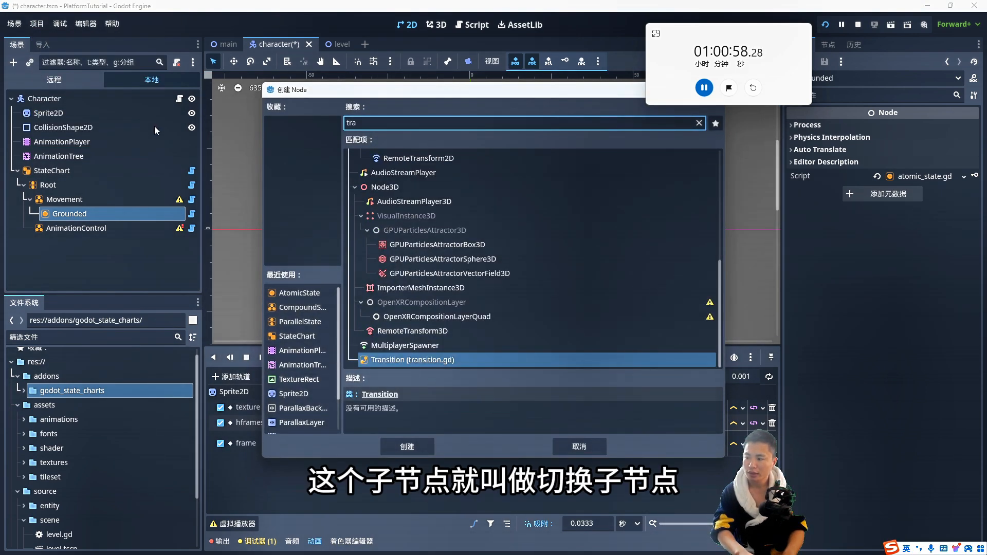
double_click(370, 359)
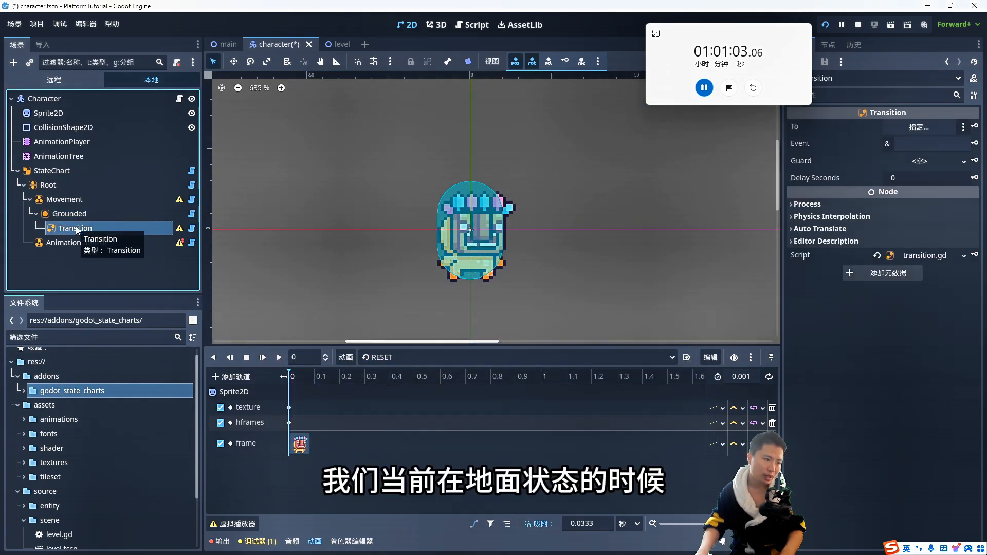
key(ctrl+d)
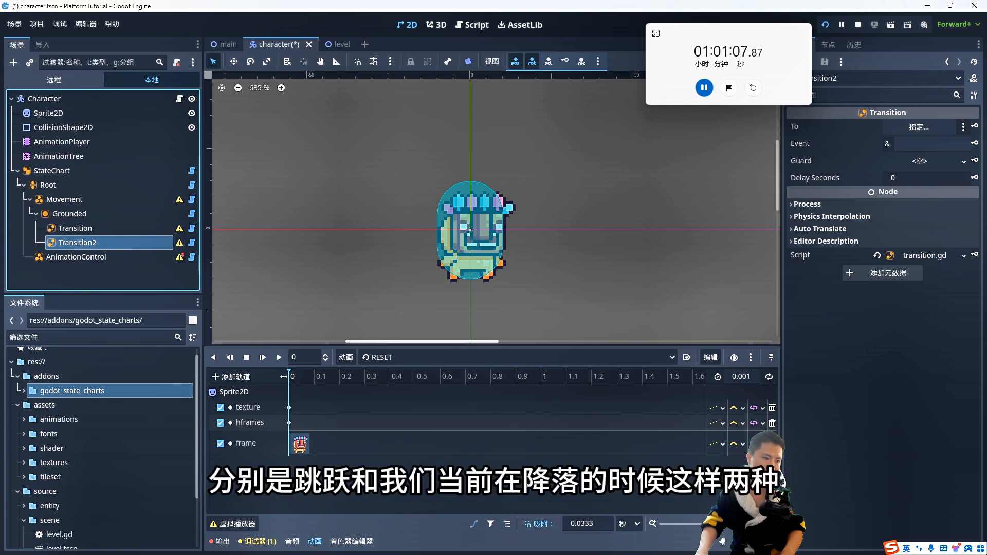
Step: Rename the two transitions under Grounded to OnJump and OnAirborne
click(92, 229)
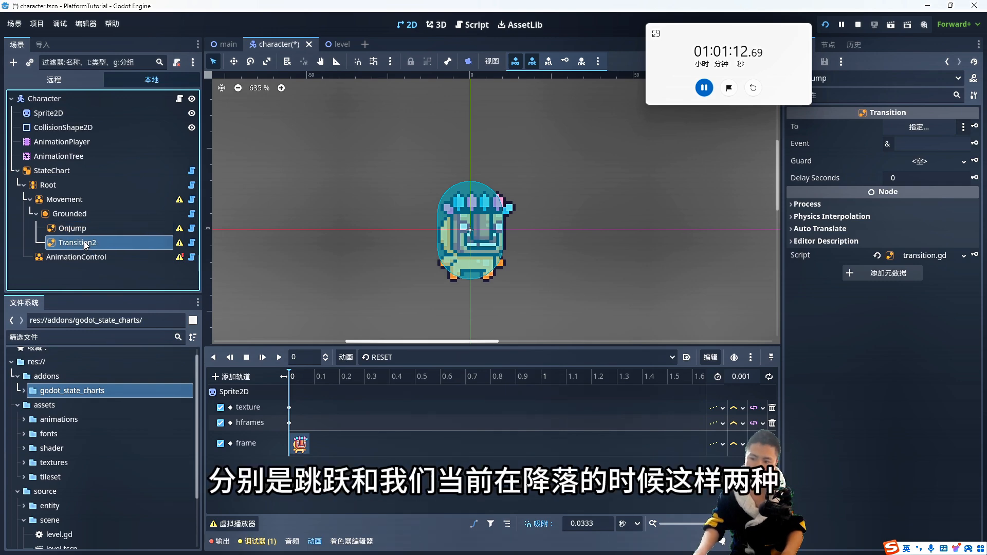
double_click(84, 241)
text(OnAirborne)
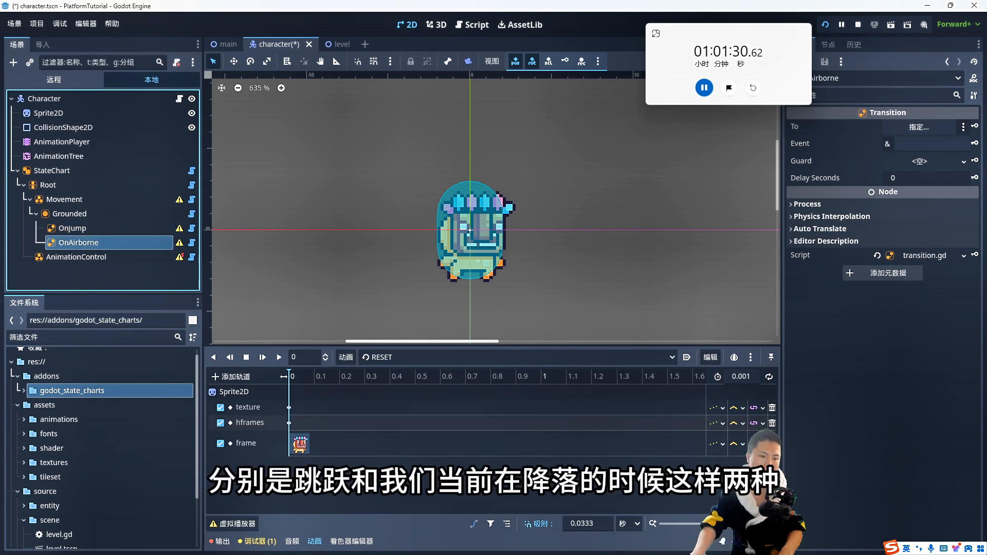
click(92, 229)
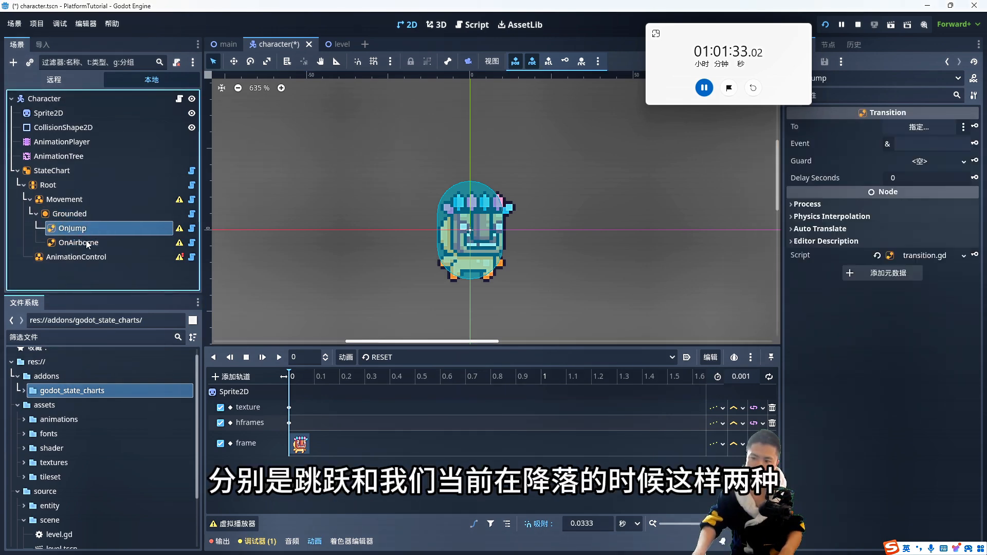
Step: Add a CompoundState named Airborne and an AnimationTreeState named Walled under Movement
click(64, 199)
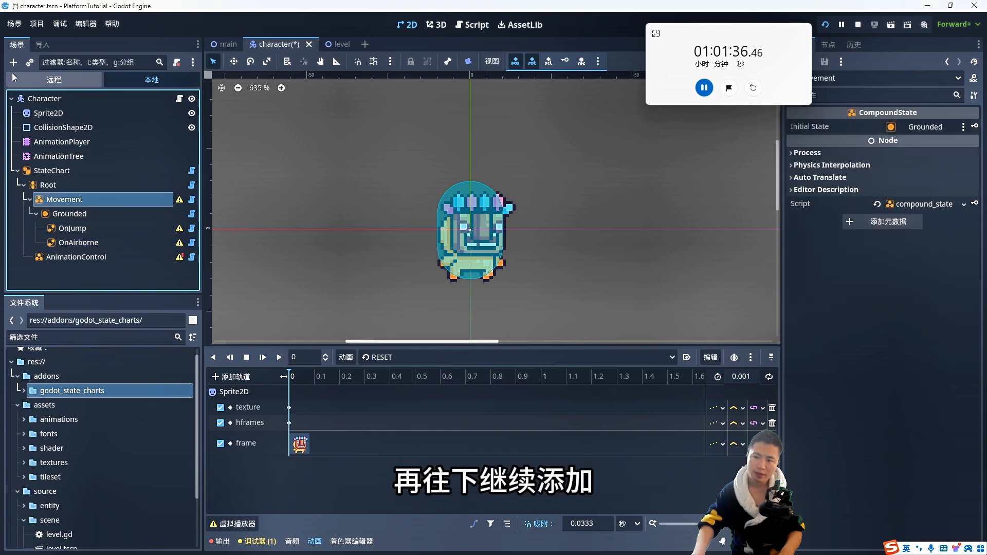
key(ctrl+a)
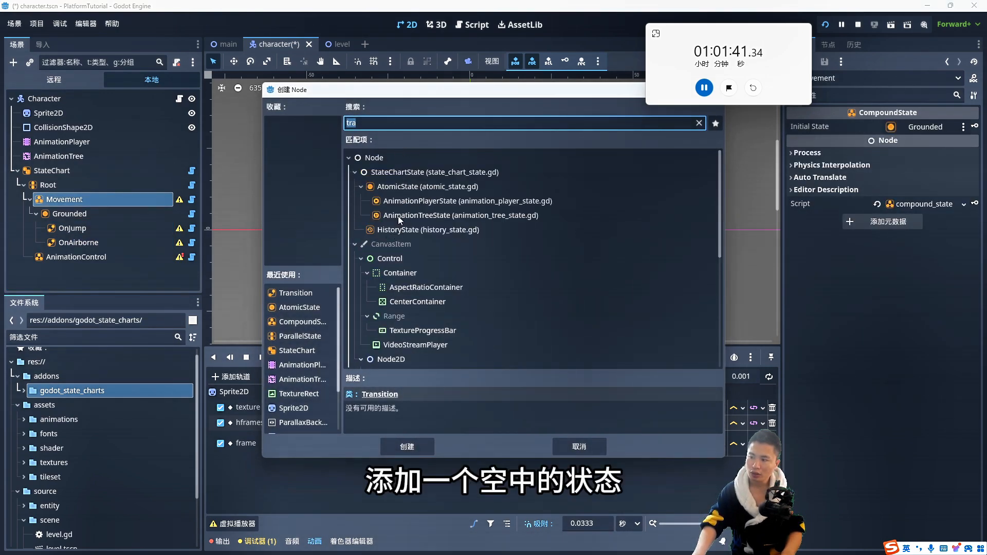
text(W)
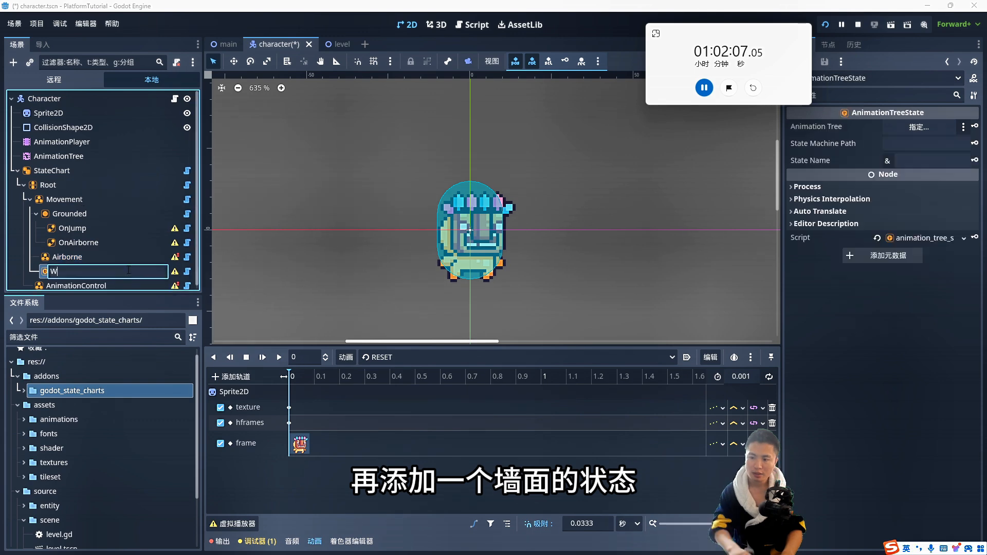
text(alled)
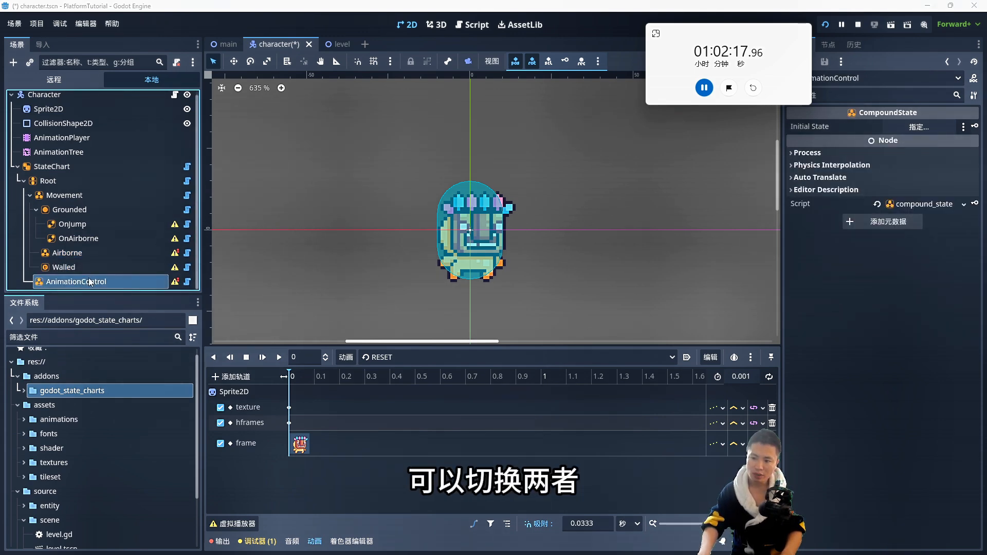
Step: Add two AnimationTreeState nodes named Idle and Move under AnimationControl
key(ctrl+a)
text(Id)
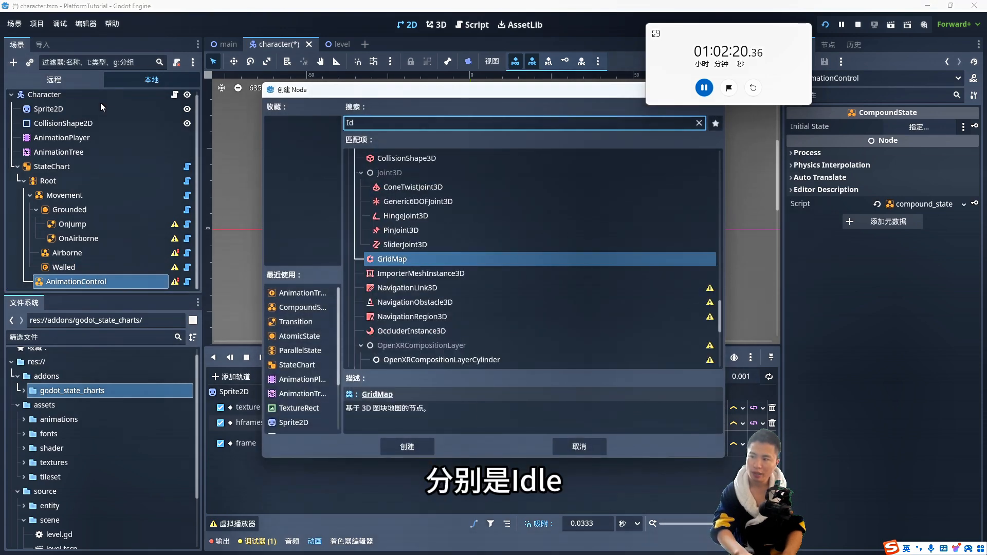
text(le)
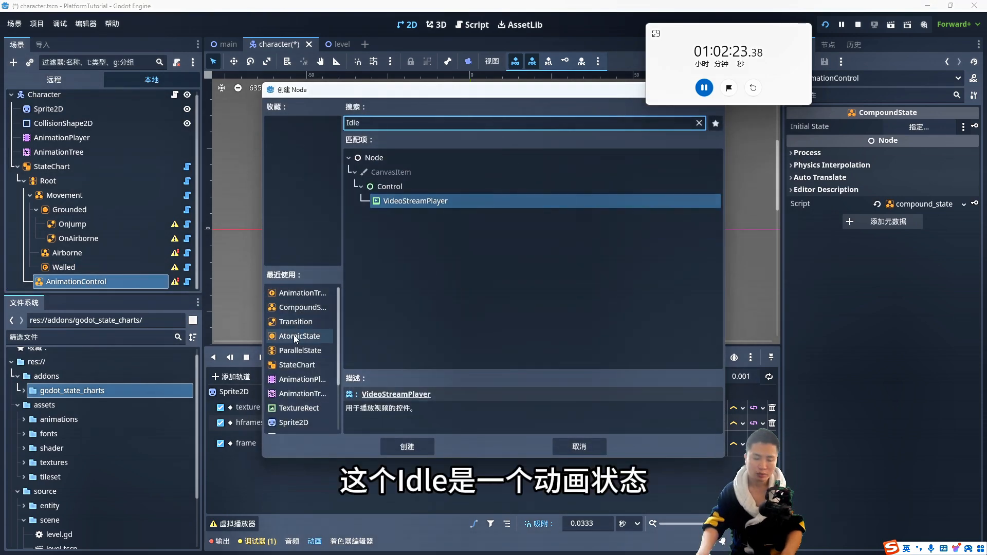
click(302, 292)
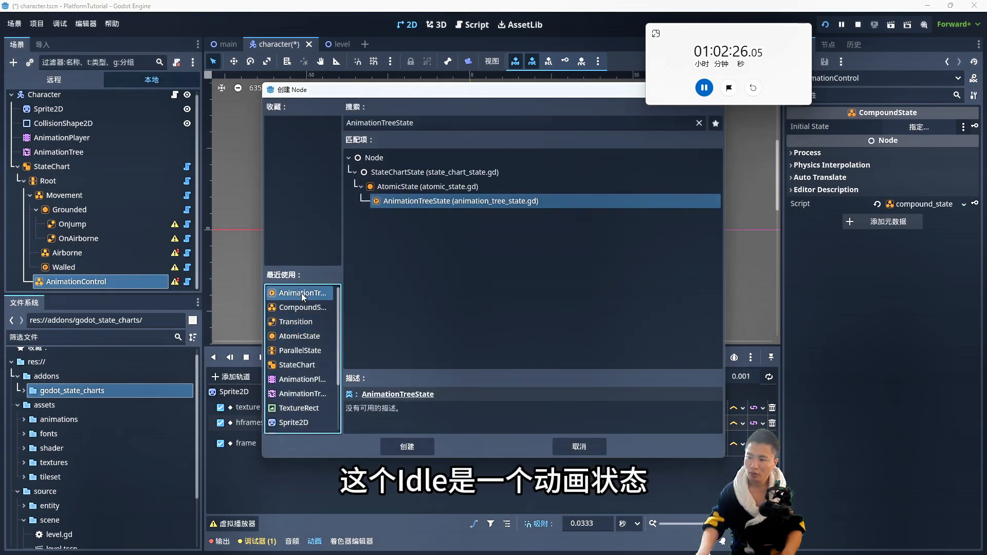
double_click(301, 293)
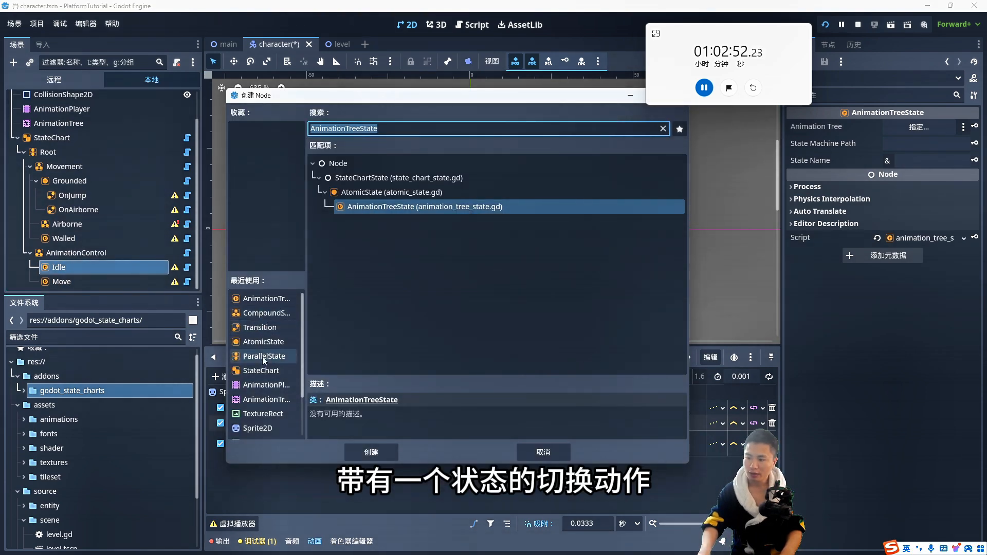
Step: Add a Transition node under the Idle state and rename it OnMoving
double_click(260, 327)
click(68, 268)
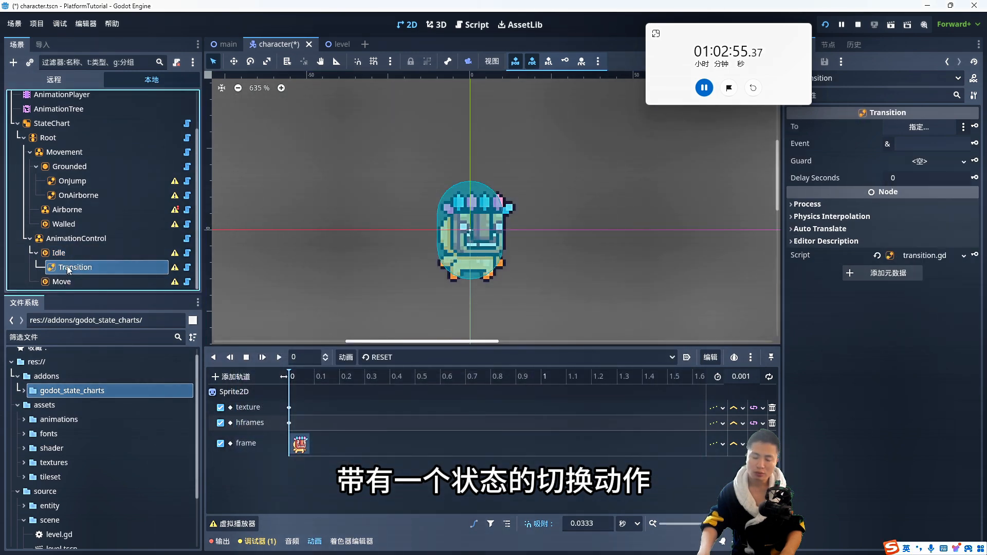
click(68, 268)
text(OnMoving)
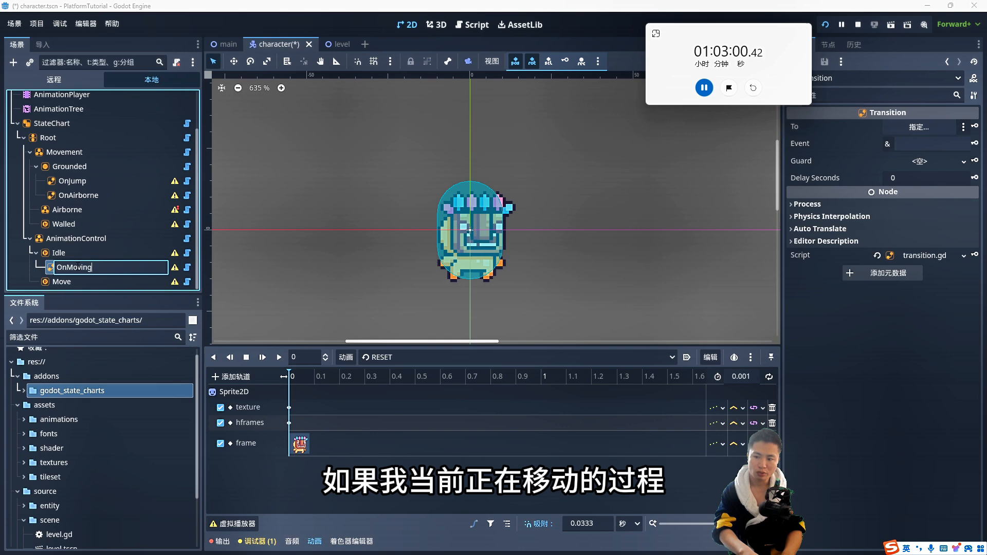
key(Return)
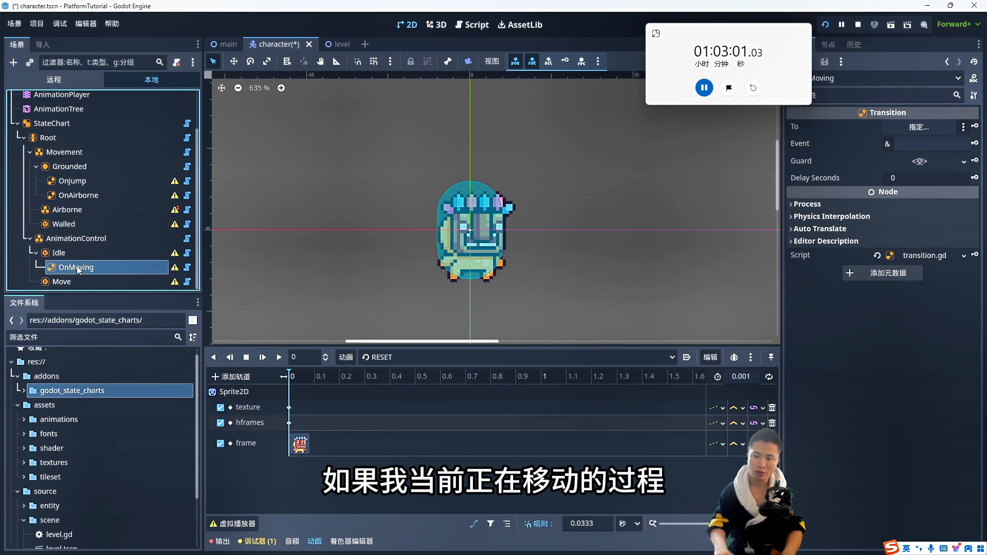
Step: Paste a copy of the transition under the Move state and rename it OnIdle
click(72, 281)
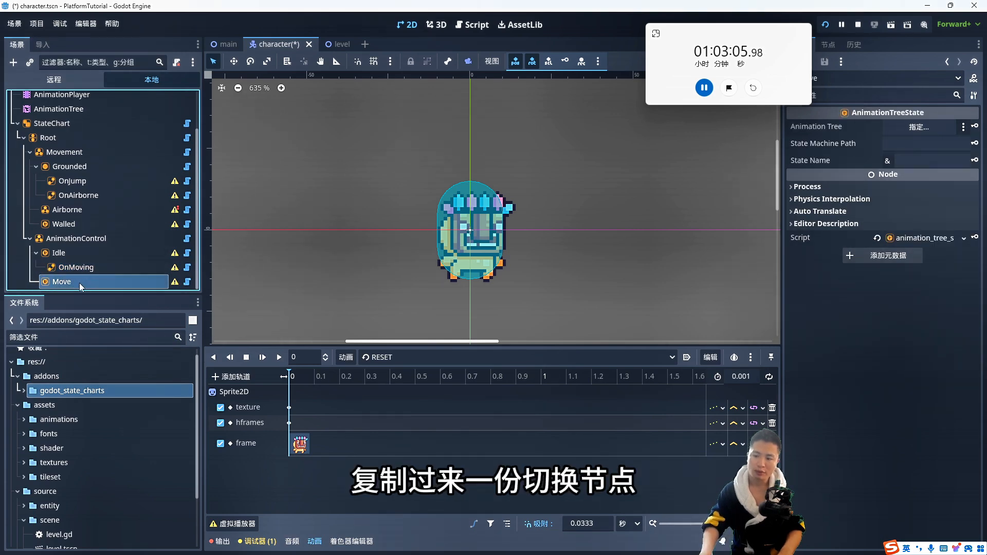
key(ctrl+v)
text(OnIdle)
key(Return)
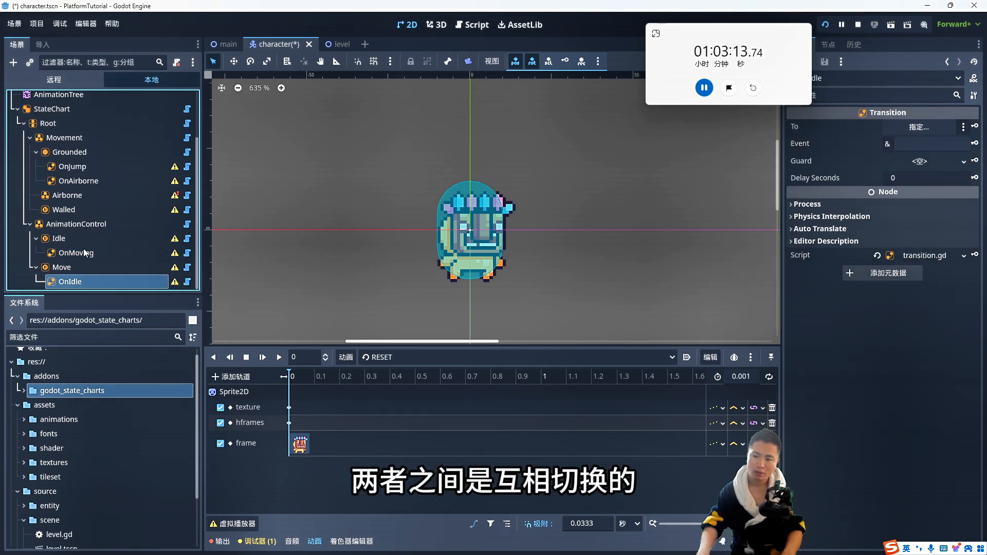
ctrl+click(77, 253)
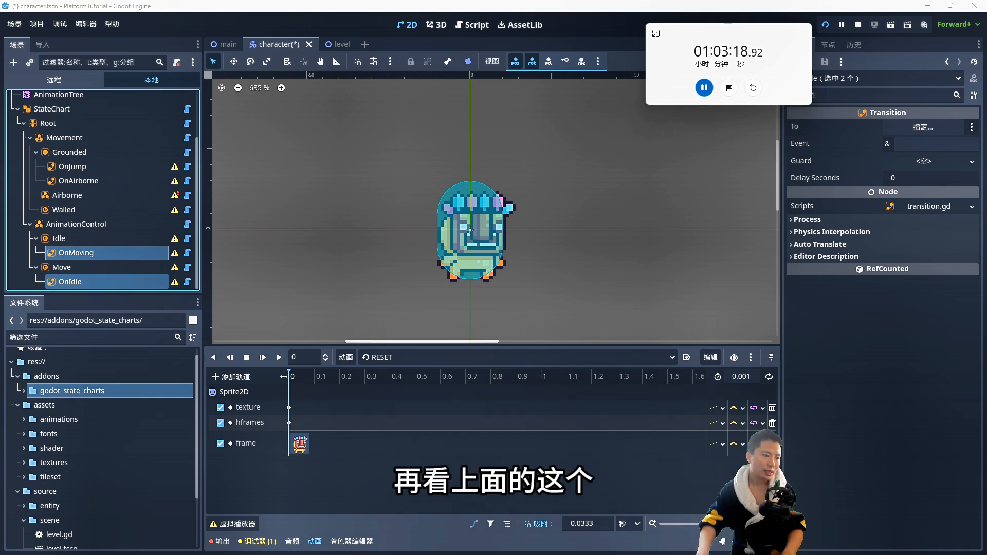
Step: Copy Grounded's OnJump transition under the Walled state and add an OnGrounded transition beside it
click(77, 180)
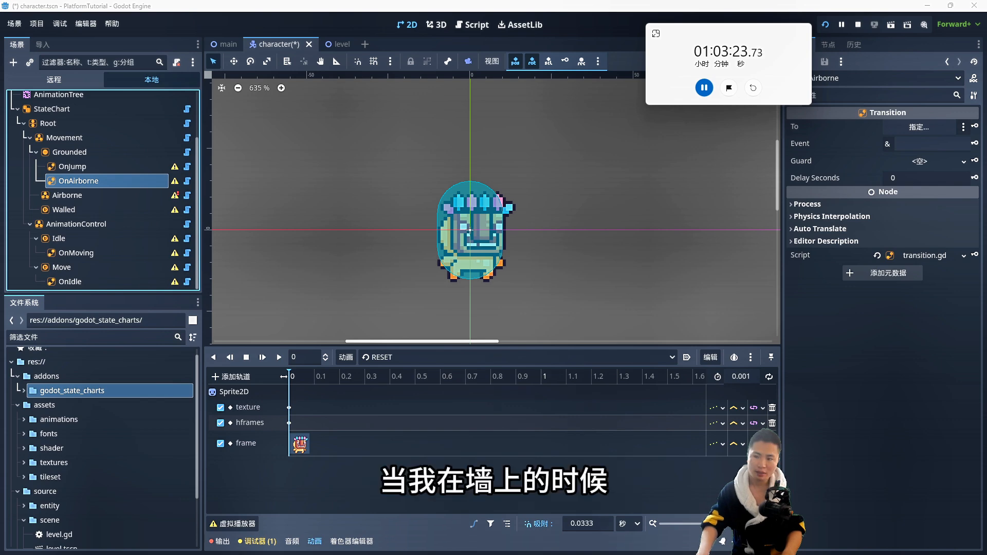
click(86, 210)
click(89, 179)
click(88, 167)
click(86, 209)
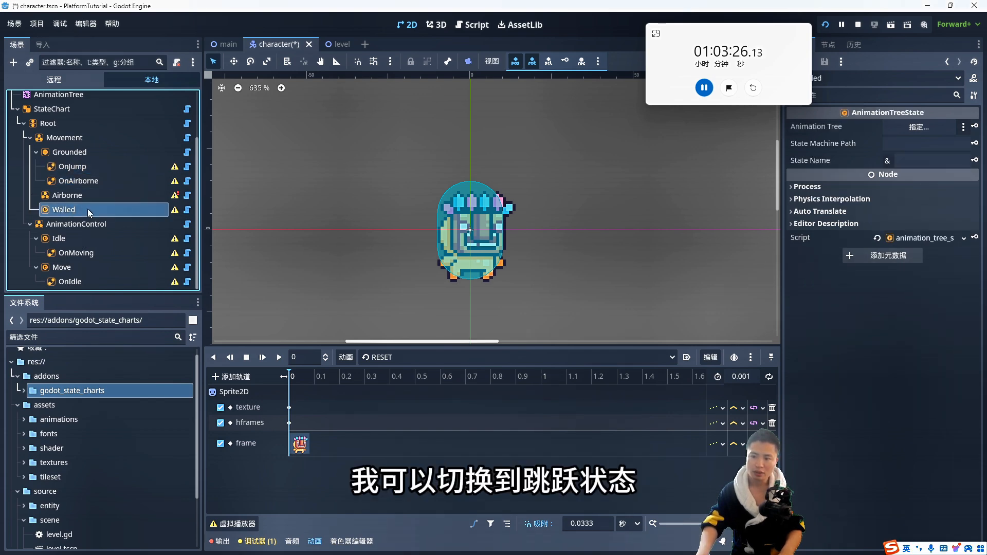
click(90, 168)
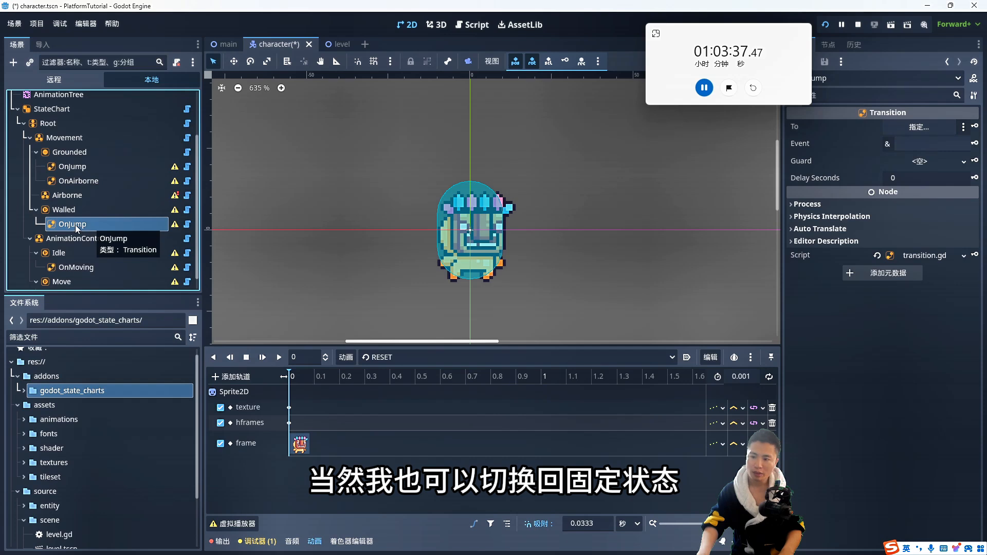
click(70, 195)
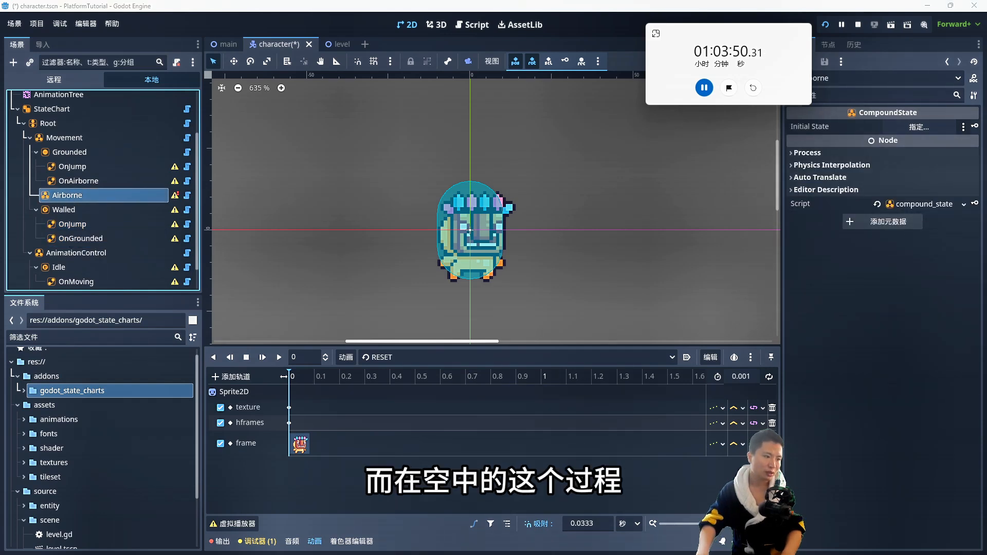
Step: Set the target state of Walled's OnGrounded transition to Grounded and its event to grounded
click(81, 238)
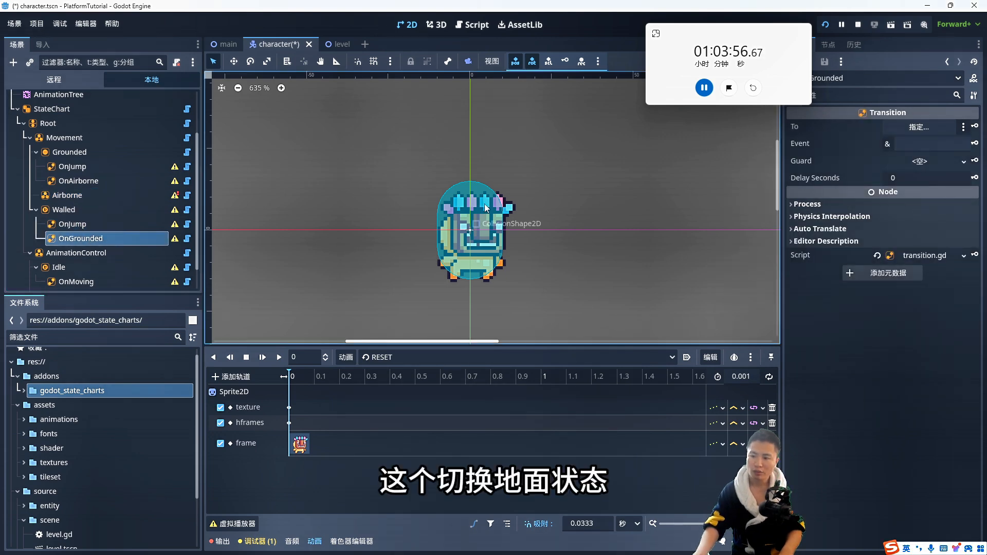
click(920, 128)
click(571, 90)
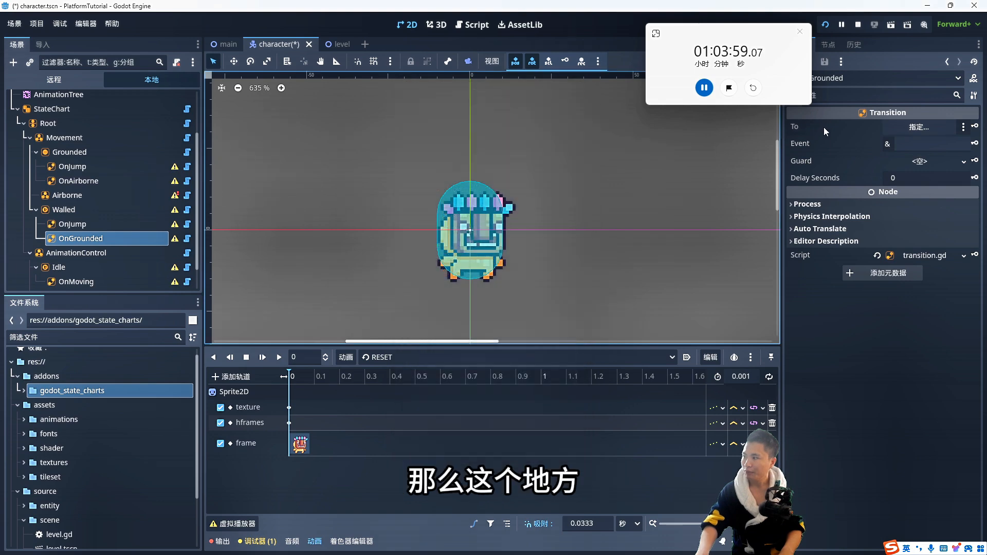
click(801, 126)
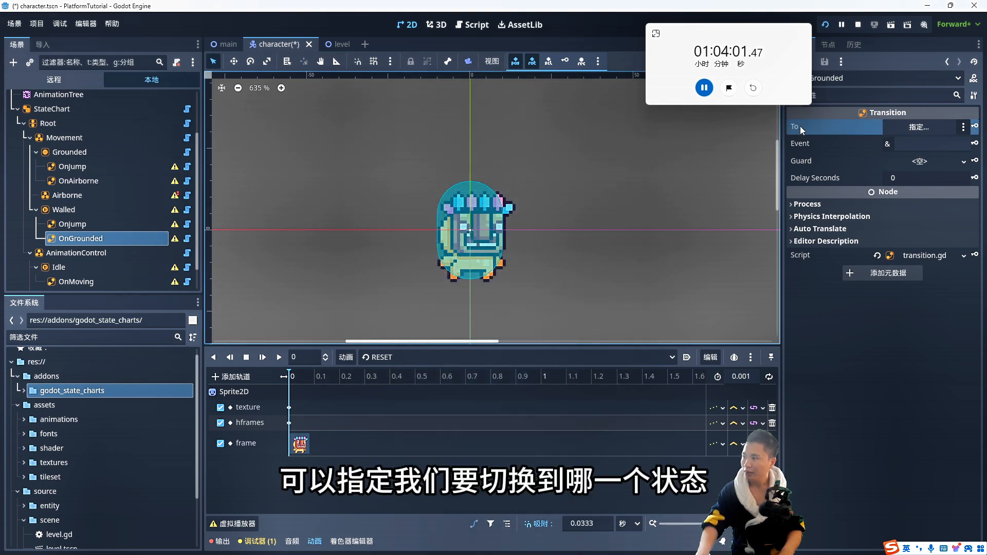
click(918, 127)
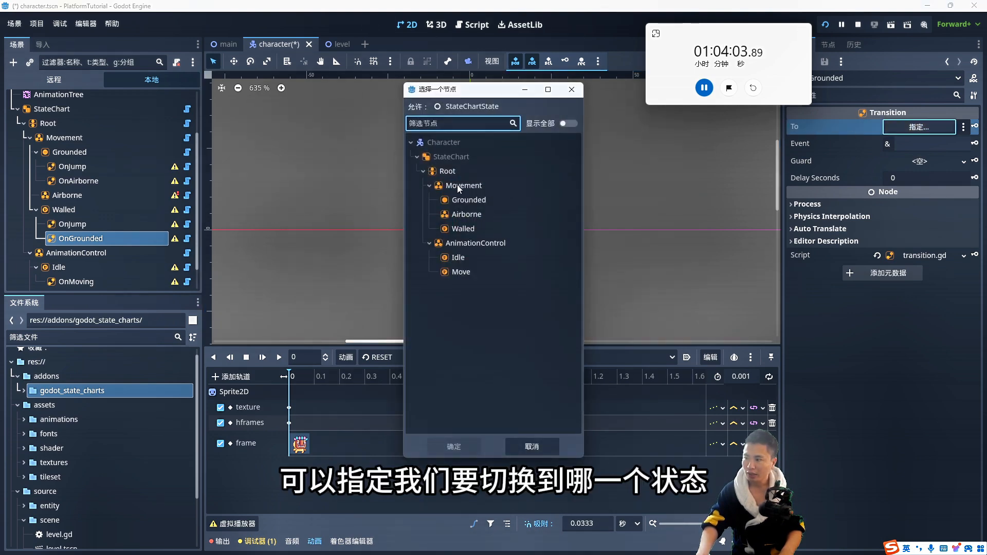
double_click(465, 199)
click(902, 144)
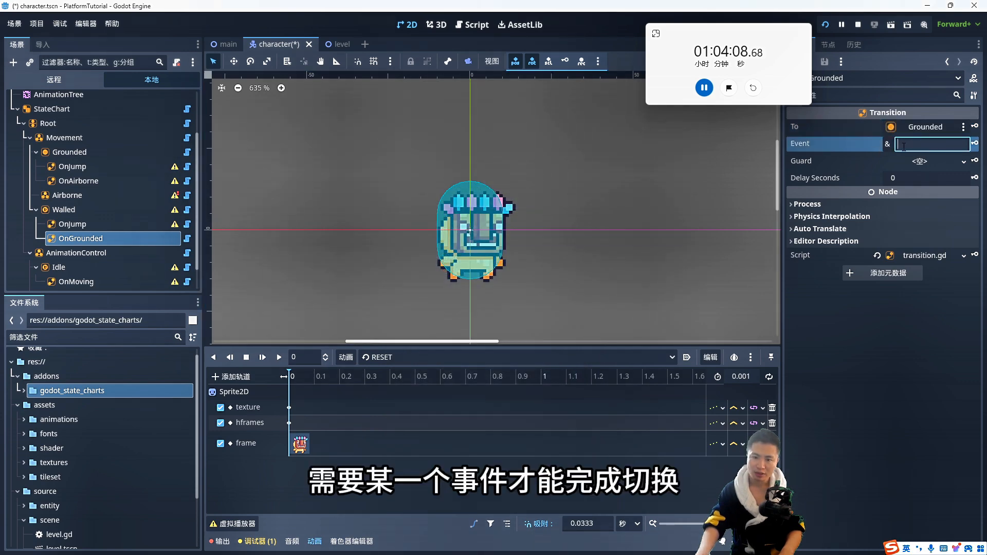
text(grou)
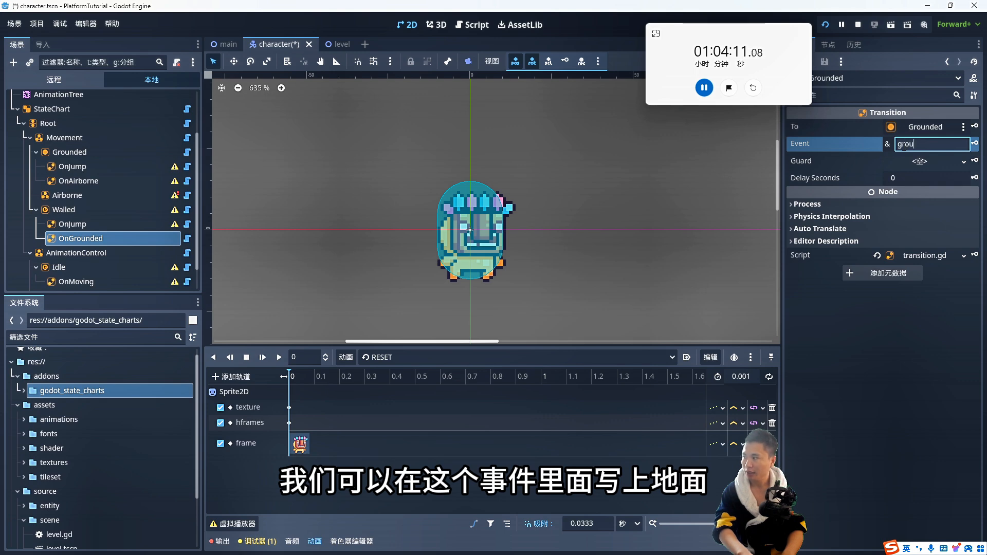
text(nded)
click(917, 128)
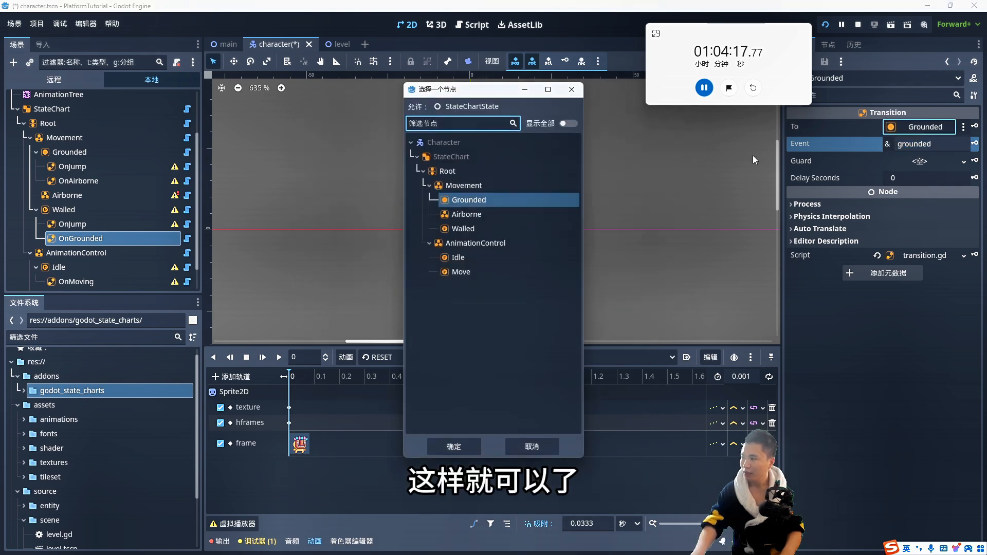
key(Escape)
Step: Paste a copy of the OnJump transition under the Airborne state
click(78, 197)
right_click(79, 196)
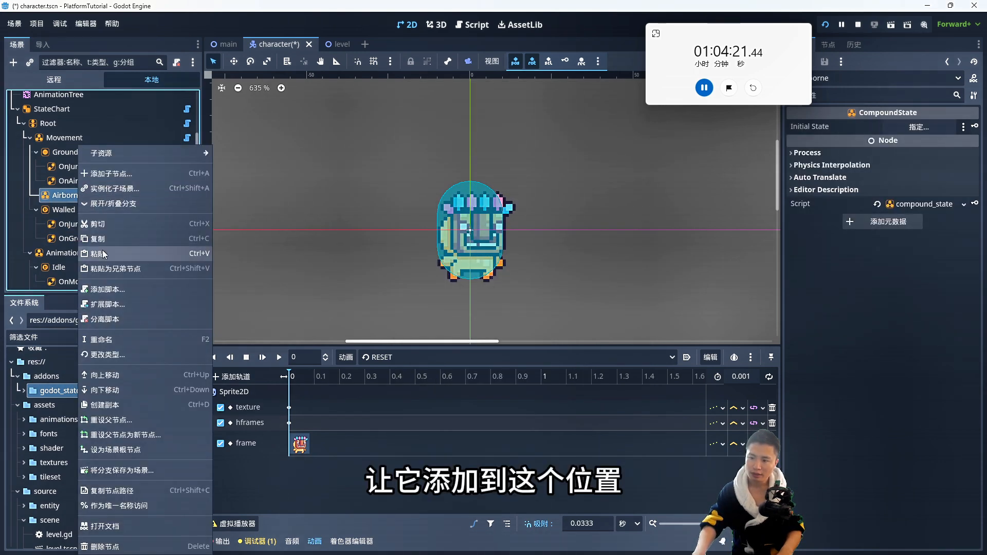
click(102, 252)
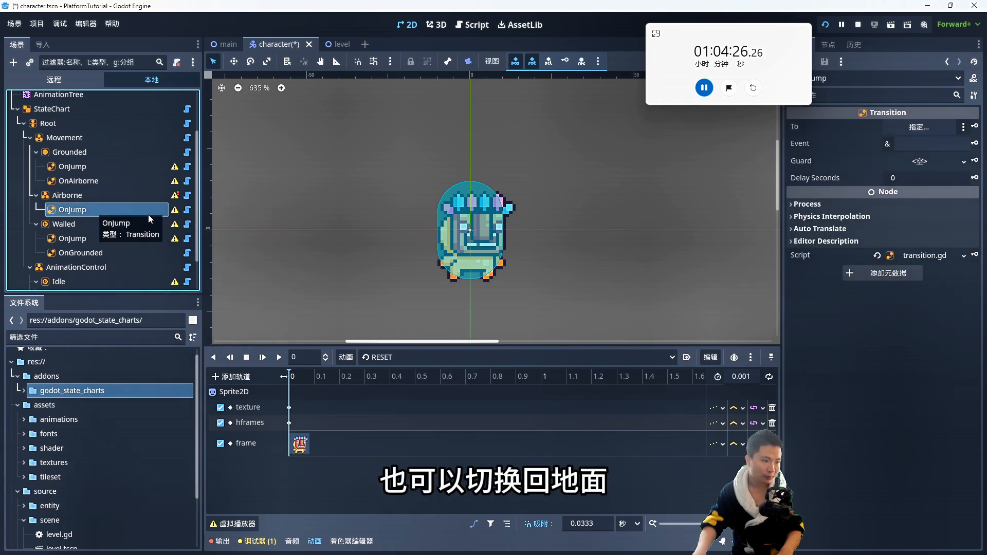
click(80, 197)
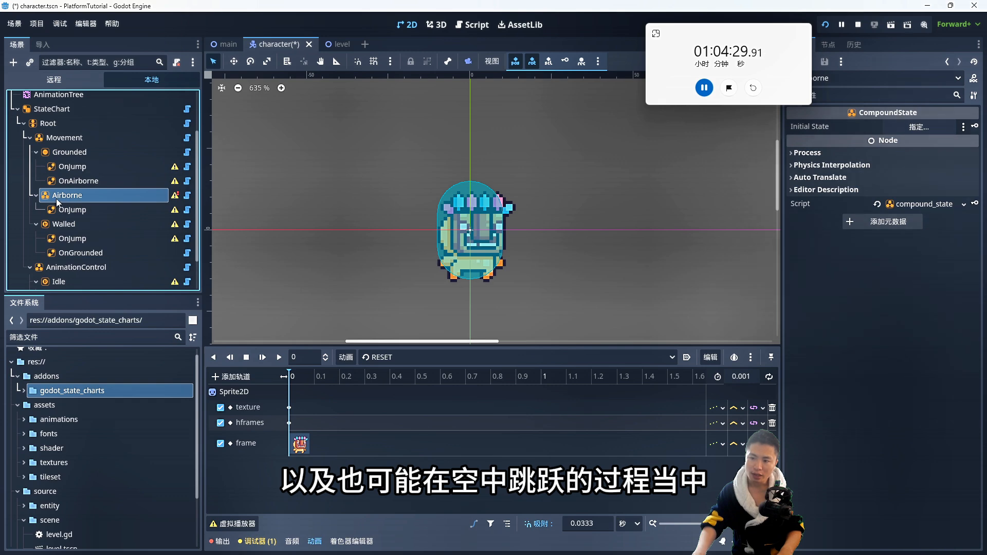
click(79, 225)
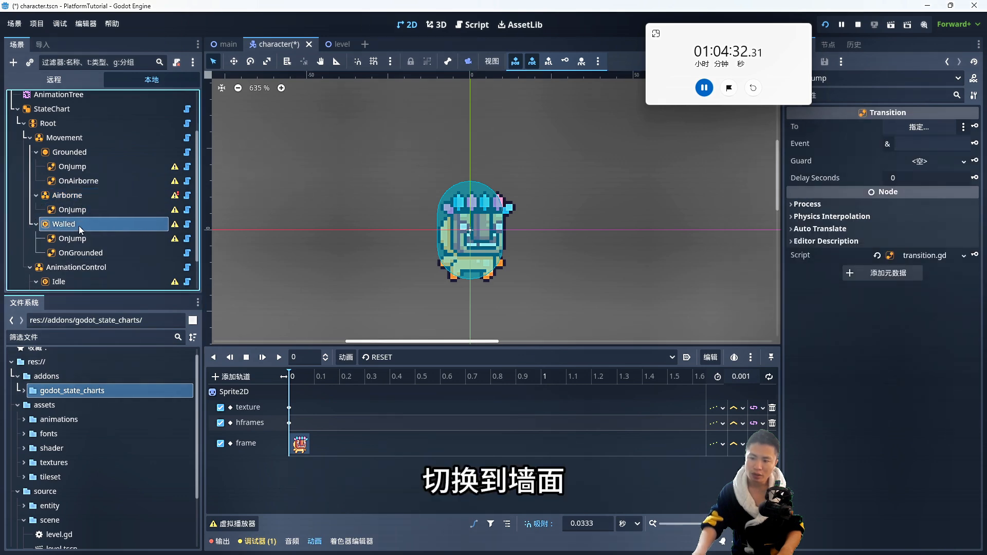
Step: Duplicate the OnJump transition under the Airborne state and rename the copy OnWalled
click(81, 241)
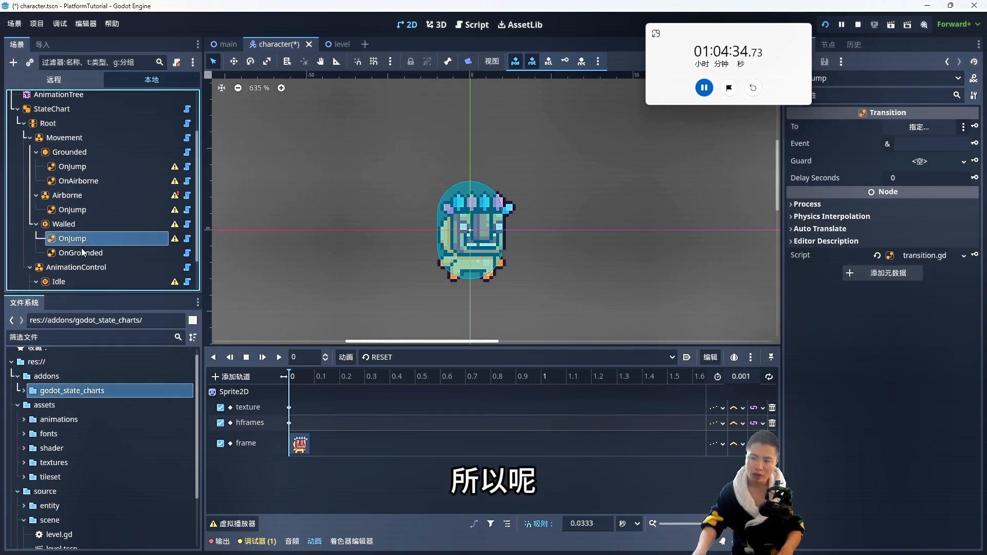
click(82, 253)
click(89, 211)
key(ctrl+d)
double_click(108, 224)
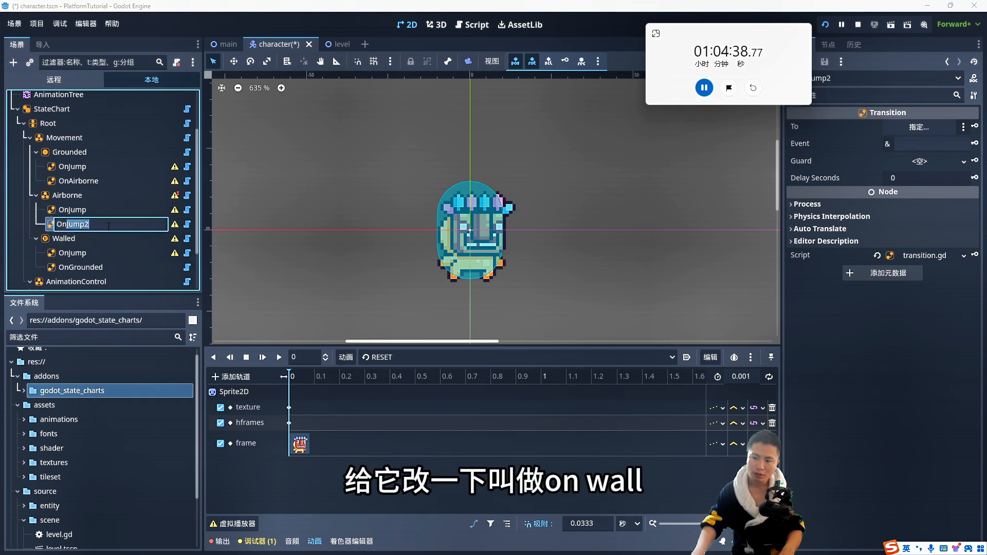
text(OnWall)
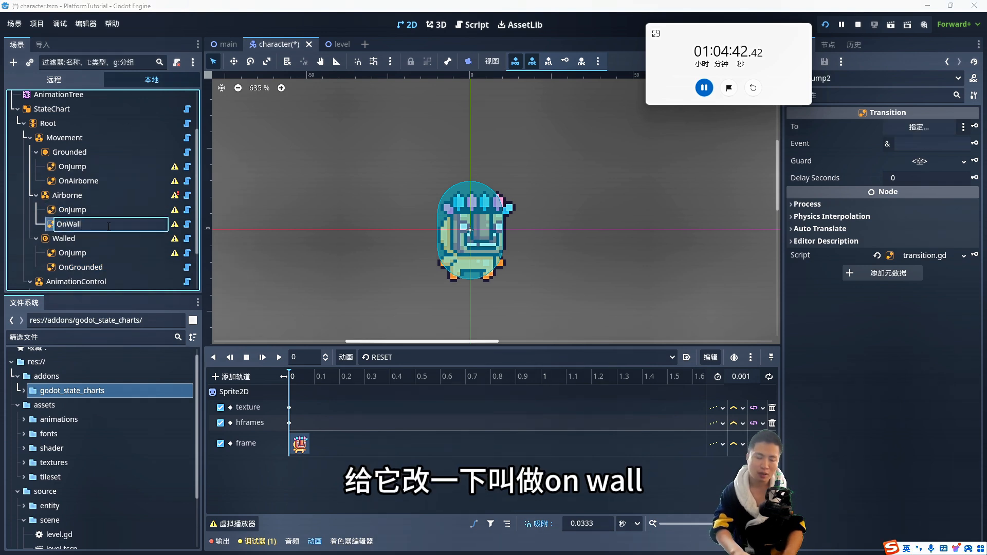
text(ed)
key(Return)
Step: Add an AtomicState child to the Airborne state and name it Jump
click(63, 195)
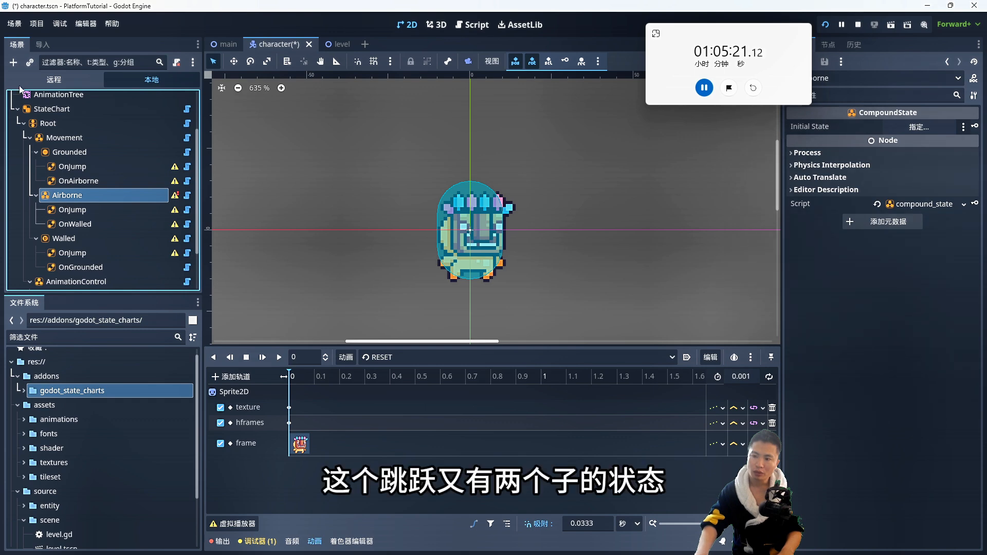
click(14, 62)
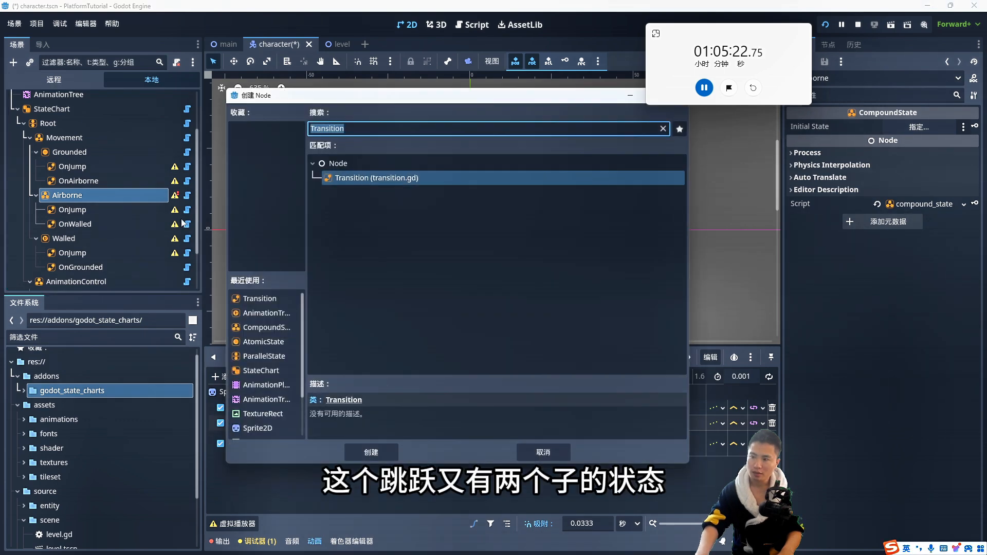
double_click(255, 342)
double_click(91, 239)
key(BackSpace)
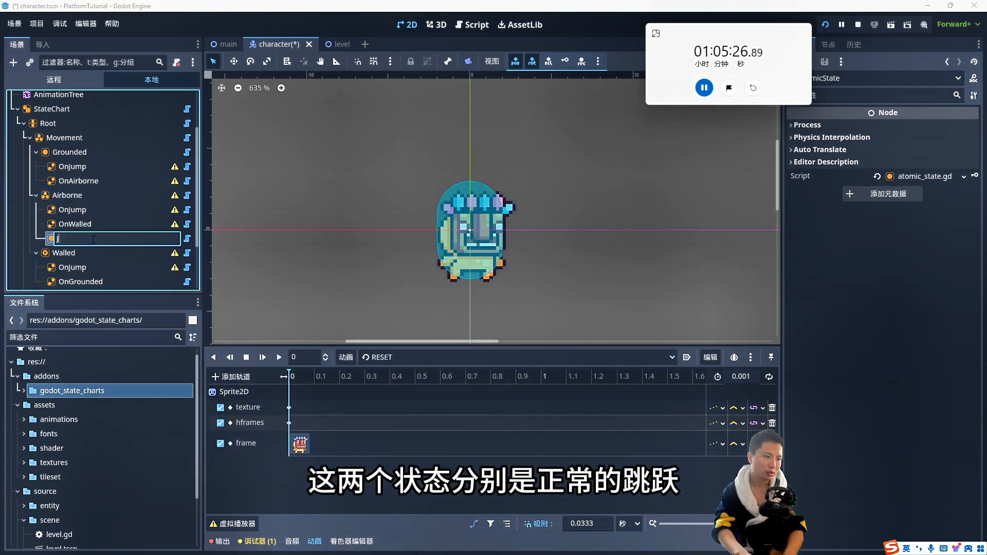
text(Jump)
key(Return)
Step: Duplicate the Jump state under Airborne and rename the copy DoubleJump
key(ctrl+d)
double_click(80, 252)
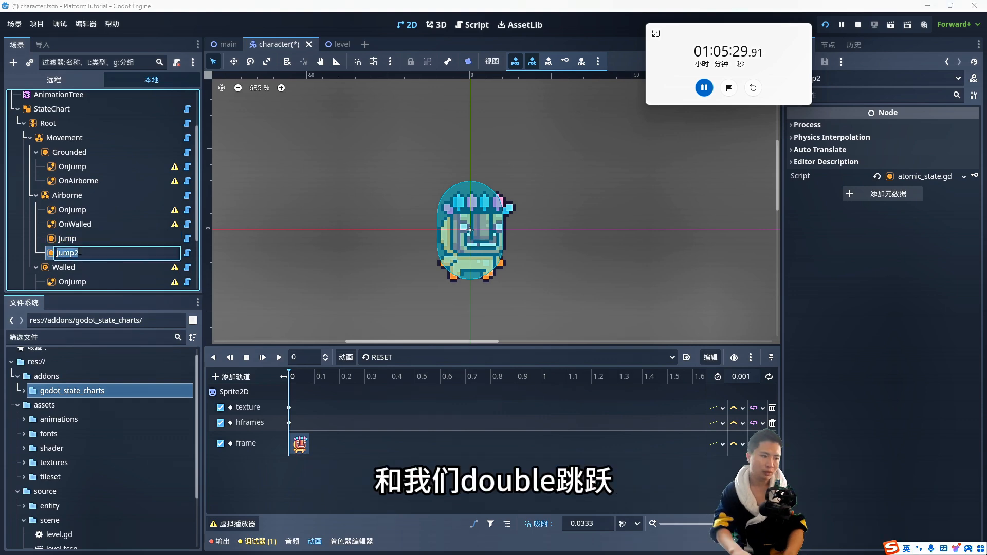
text(DoubleJump)
key(Return)
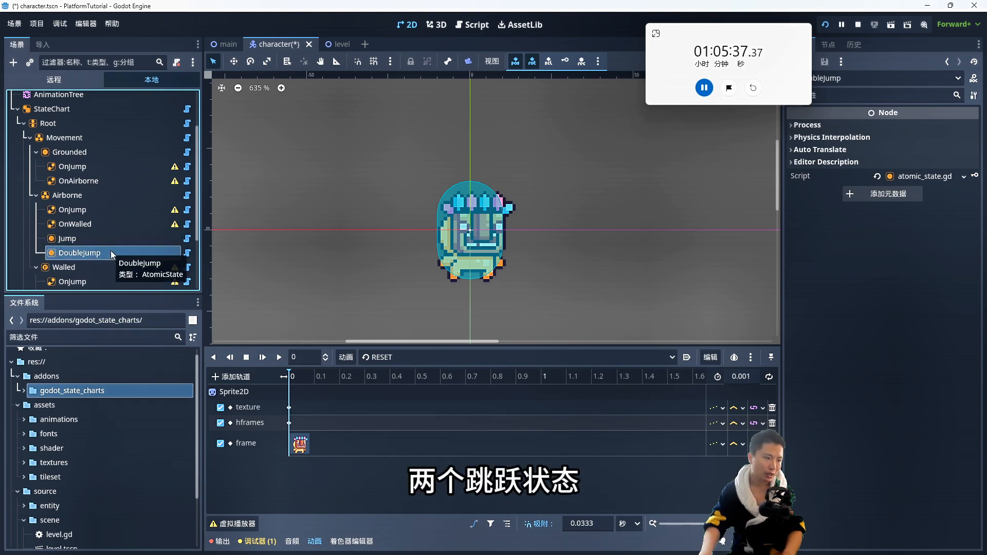
Step: Duplicate the DoubleJump state and rename the copy CannotJump
key(ctrl+d)
double_click(71, 267)
text(C)
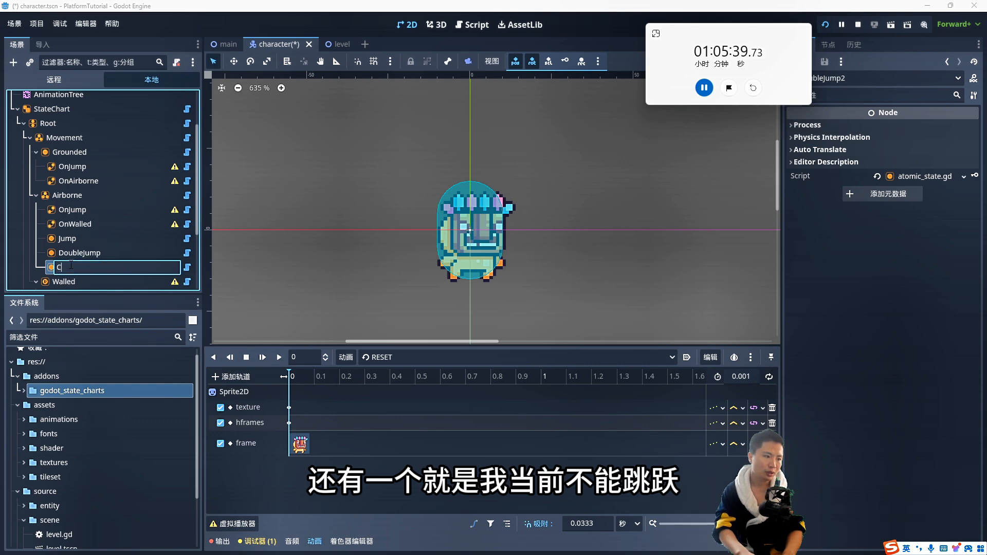
text(a)
text(nnotJump)
key(Return)
Step: Paste a copy of Airborne's OnJump transition under its Jump child state
click(77, 238)
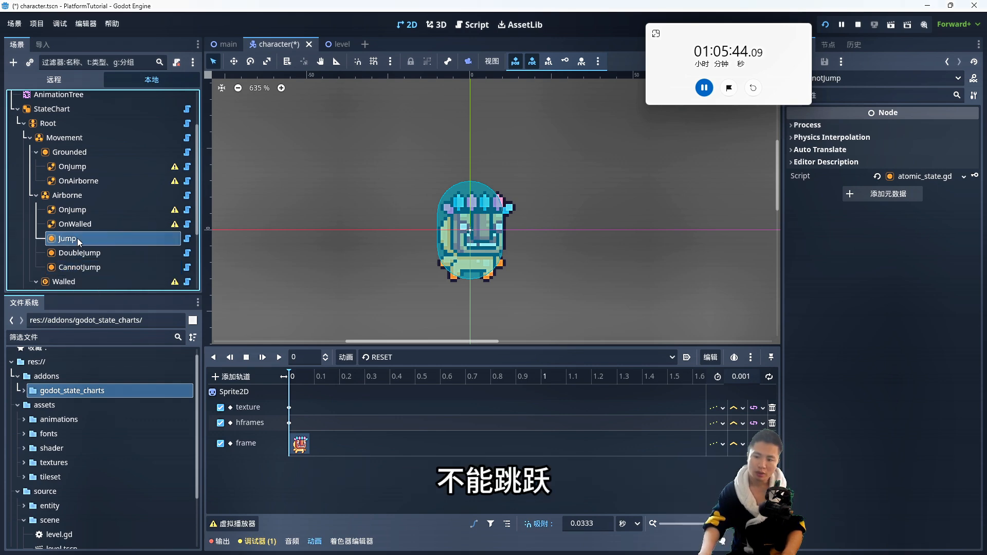
click(77, 252)
click(77, 267)
click(77, 238)
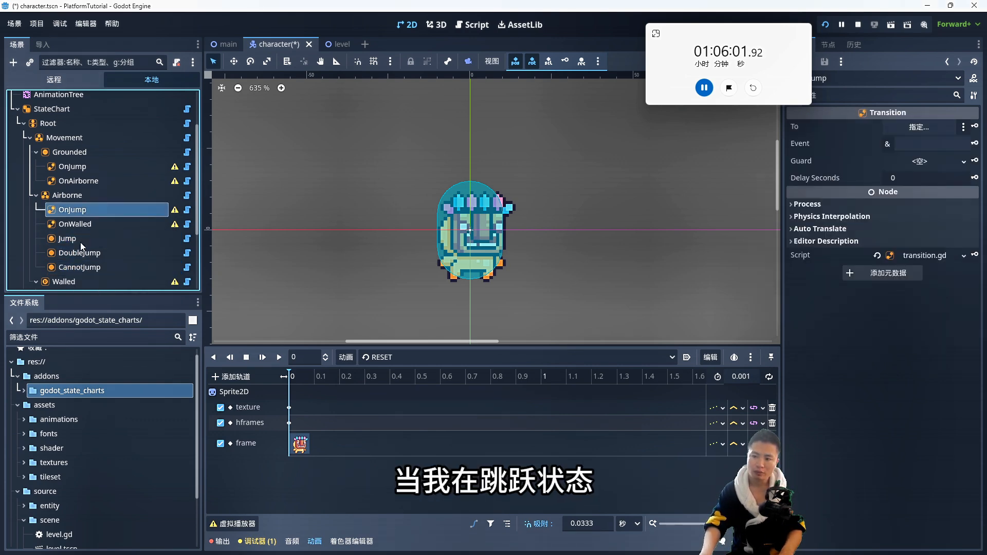
right_click(80, 240)
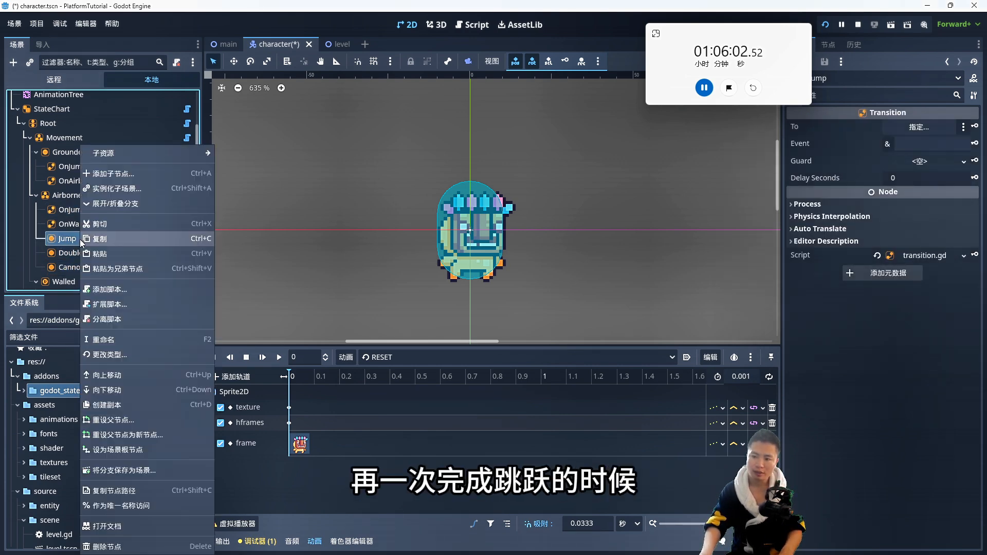
click(120, 252)
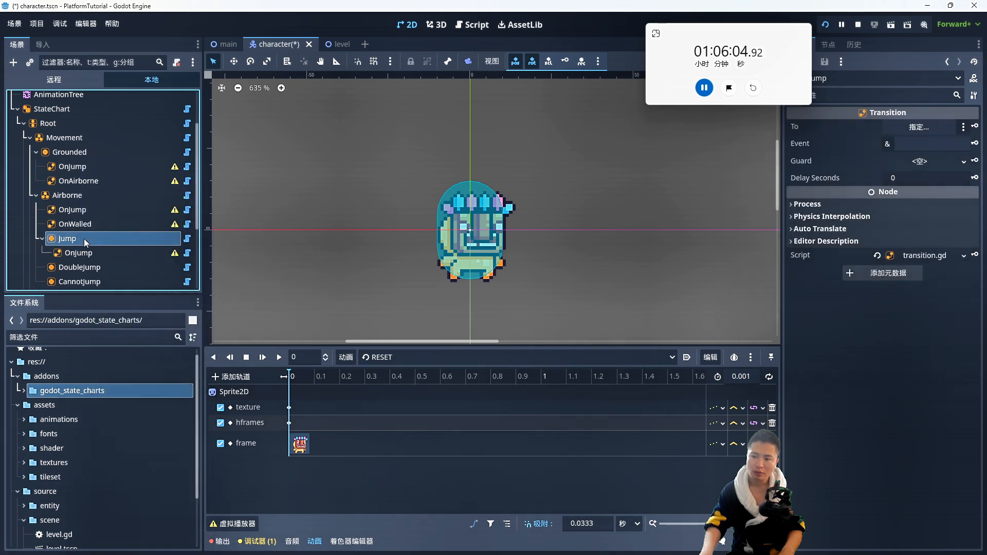
Step: Set the Jump state's OnJump transition to target DoubleJump on the event jump, and save the scene
click(919, 127)
double_click(484, 245)
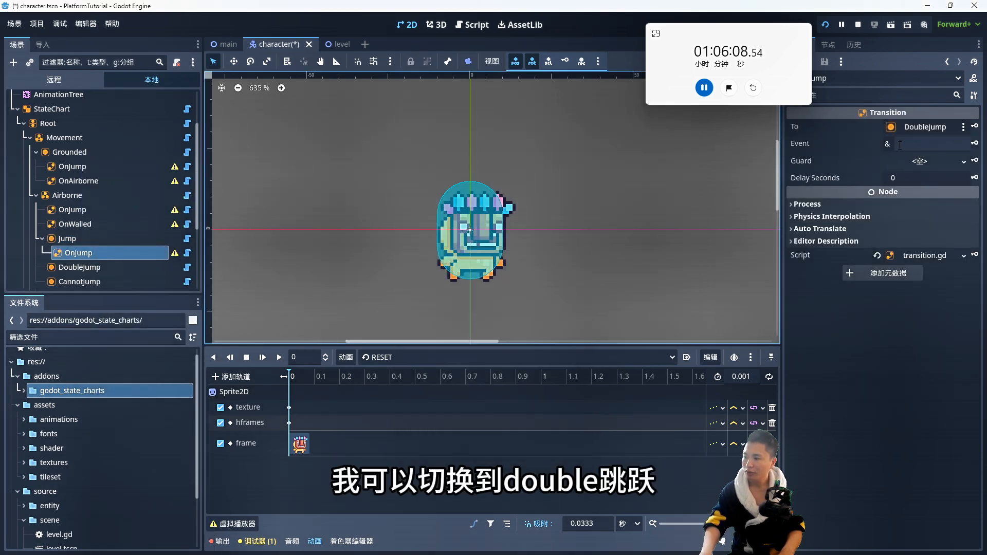
click(904, 144)
text(jump)
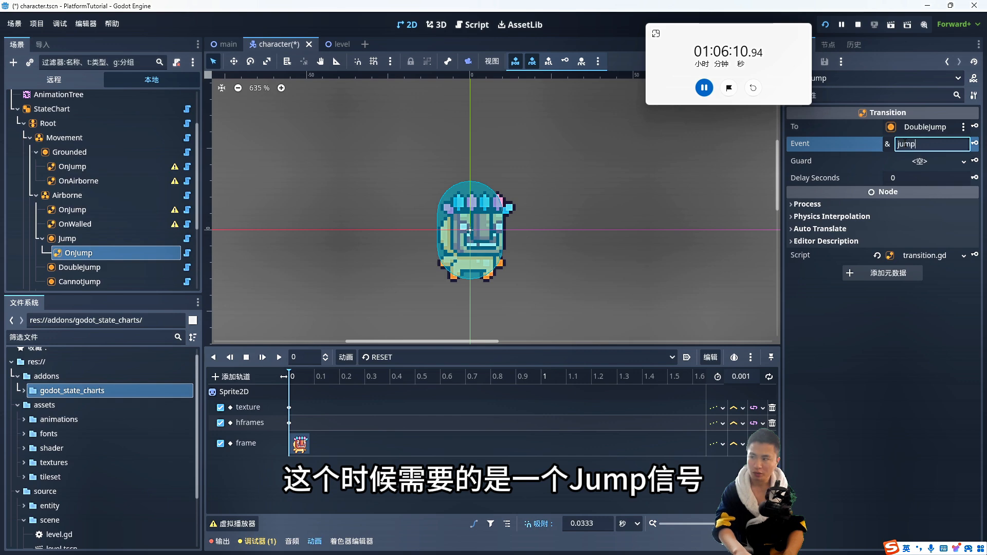
click(82, 239)
key(ctrl+s)
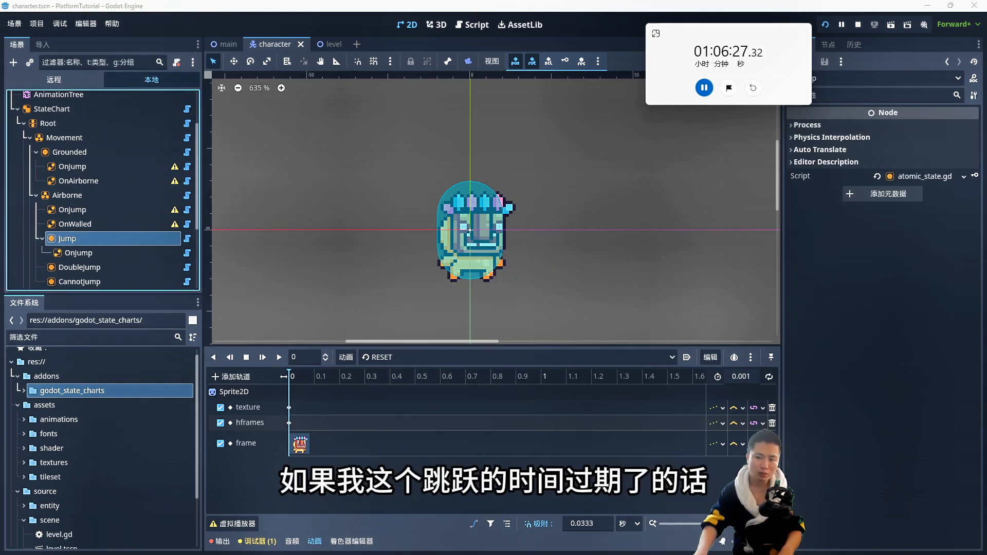
Step: Add a second transition under the Jump state by duplicating its OnJump, and name it OnExpiration
click(92, 224)
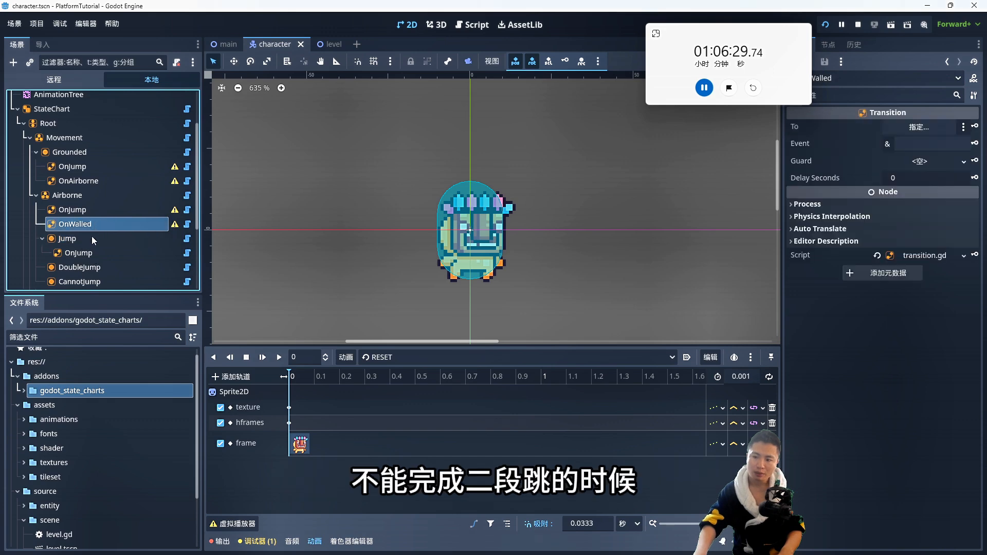
click(91, 237)
click(13, 62)
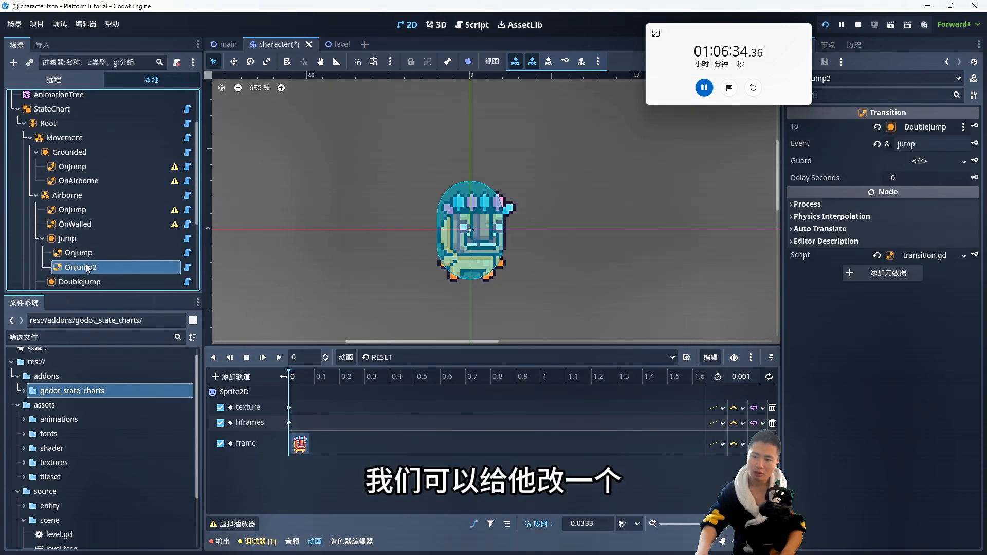
double_click(118, 268)
drag(73, 268, 118, 269)
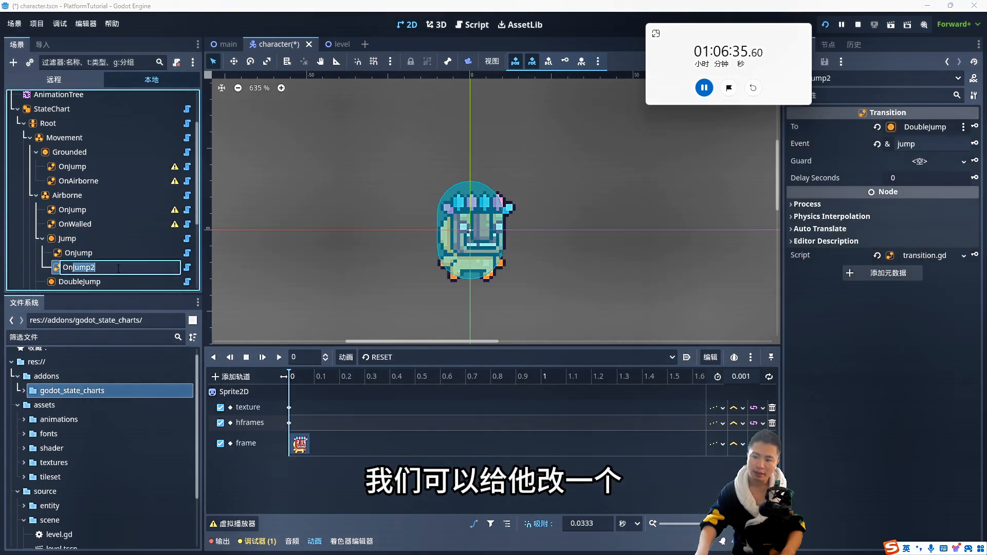
text(E)
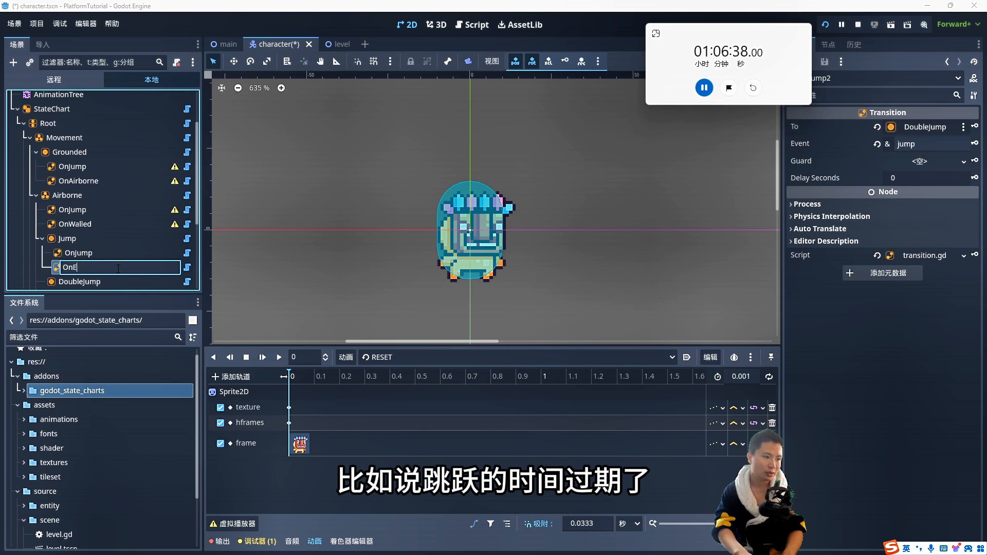
text(x)
text(piration)
key(Return)
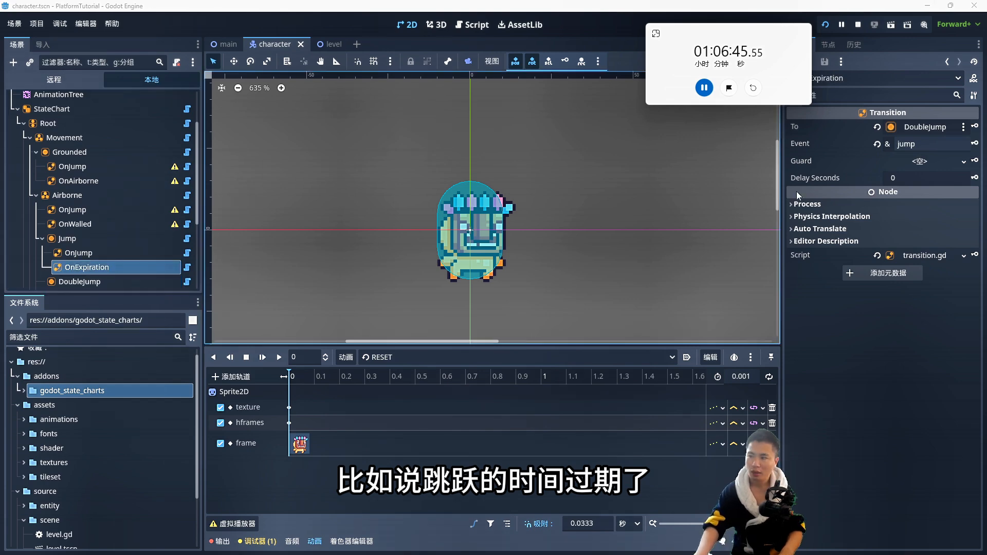
Step: Give the OnExpiration transition a 0.2-second delay, an empty event and CannotJump as its target, and save the scene
click(916, 179)
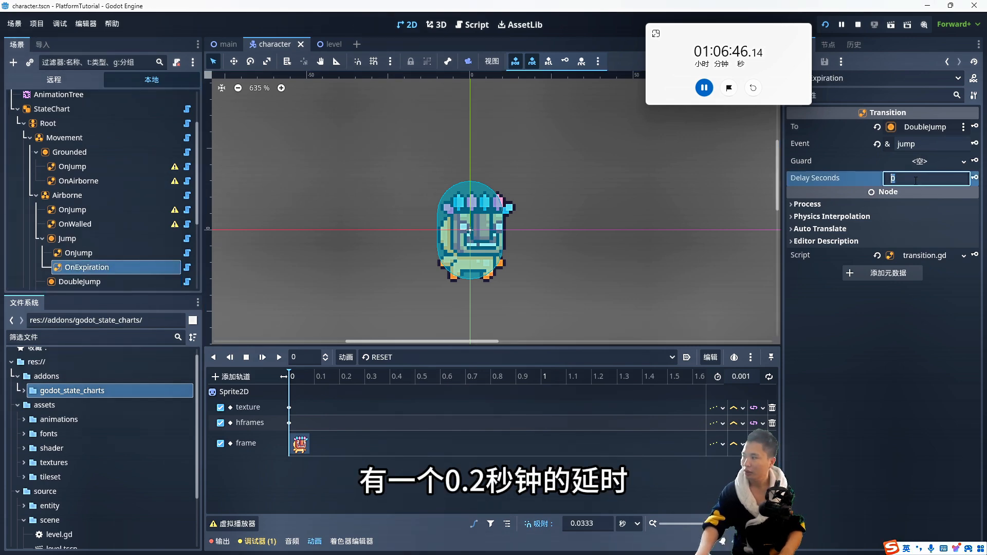
text(0.2)
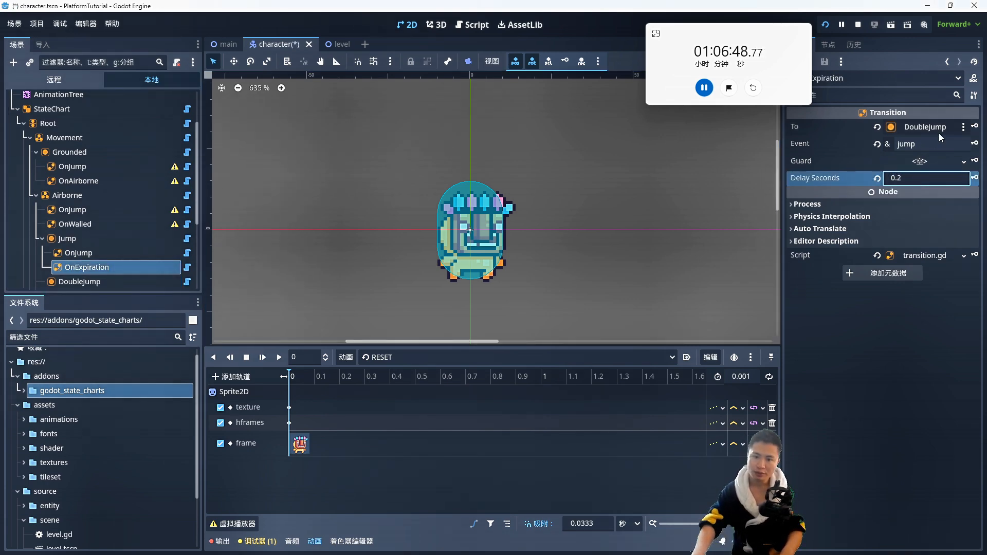
click(920, 144)
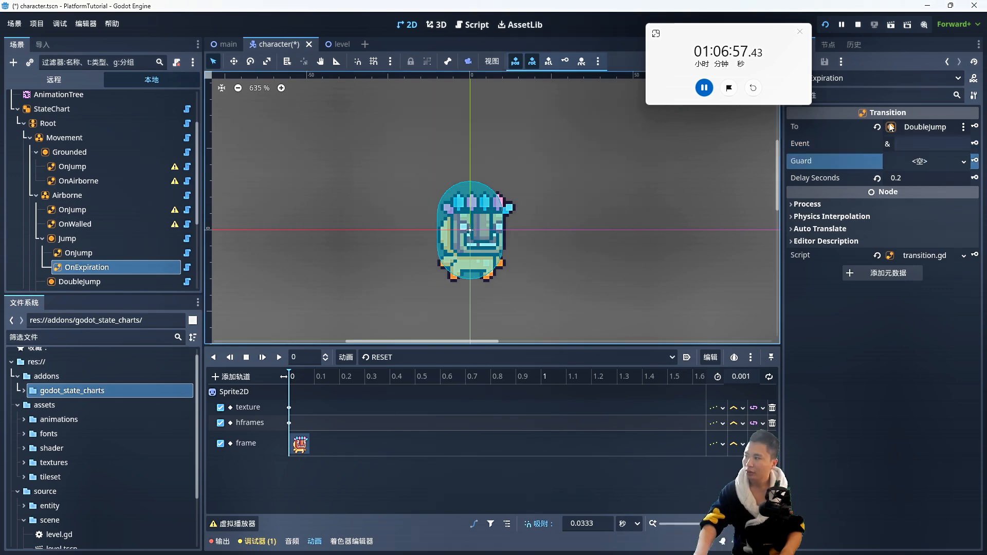
click(920, 127)
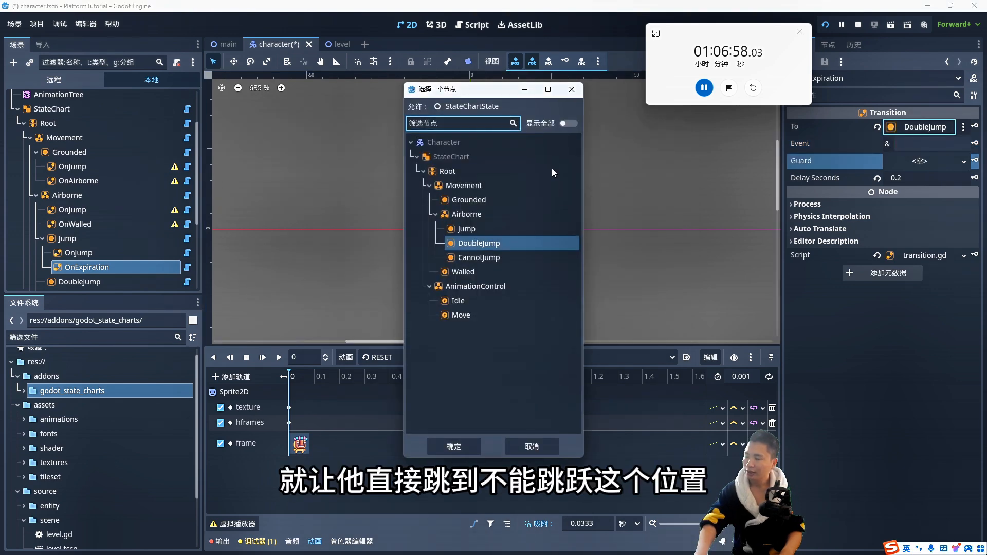
double_click(478, 256)
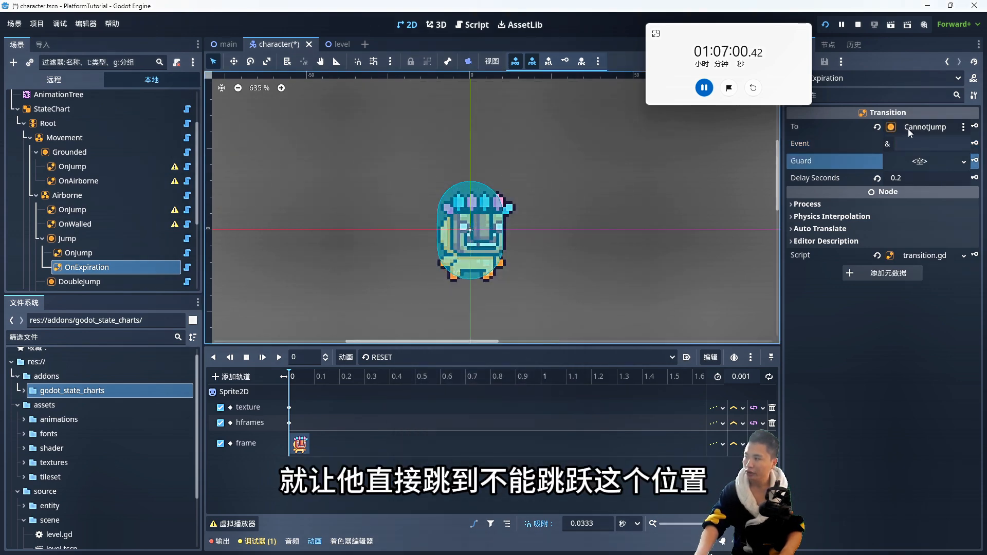
key(ctrl+s)
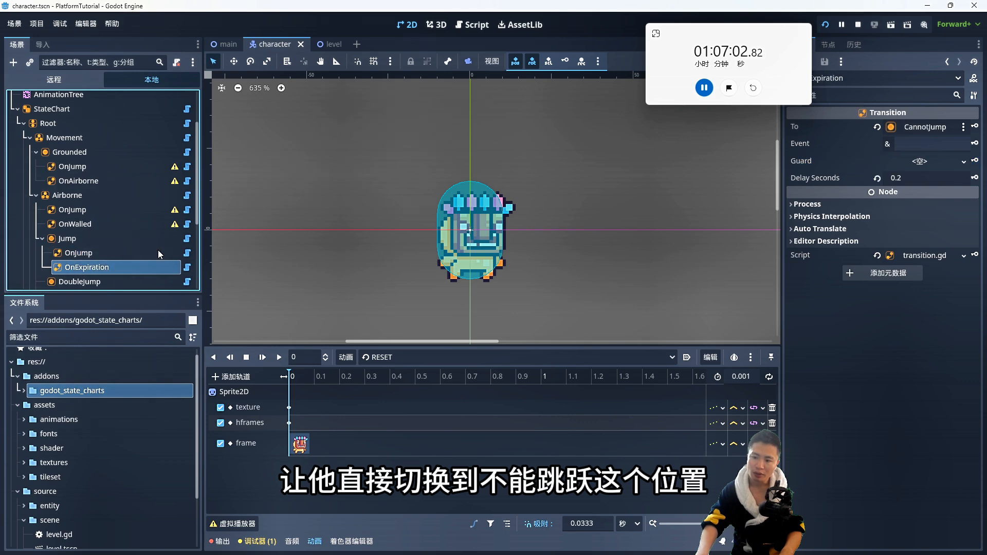
Step: Copy the Jump state's OnJump transition under the DoubleJump state, naming it OnJump
scroll(95, 186, down, 3)
double_click(95, 183)
key(Escape)
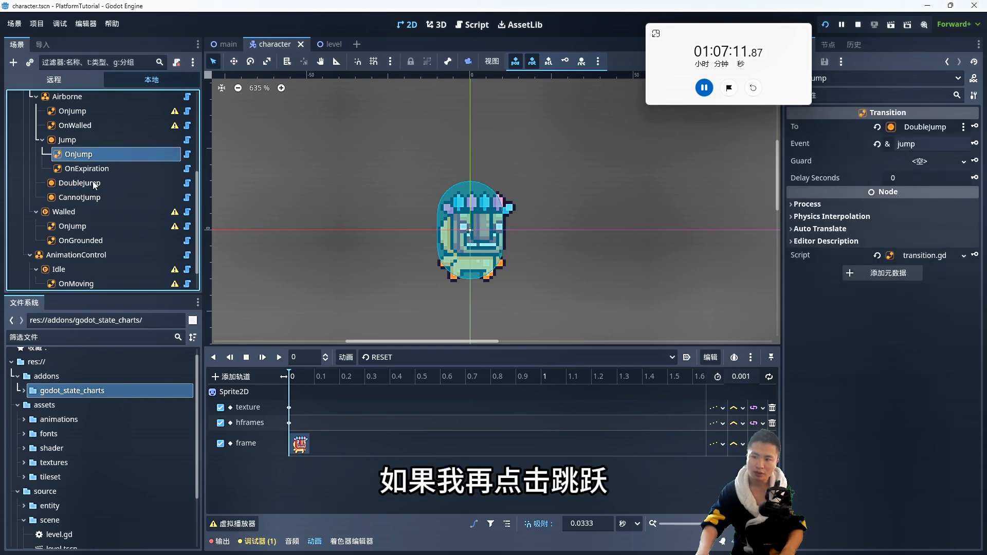
click(112, 183)
key(ctrl+v)
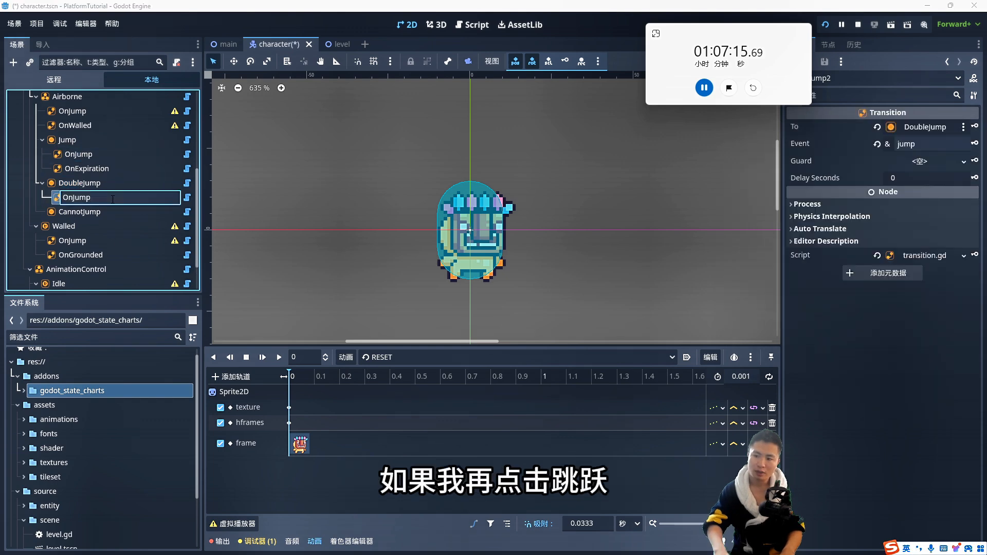
Step: Set the target of DoubleJump's OnJump transition to CannotJump and save the scene
click(900, 144)
click(923, 129)
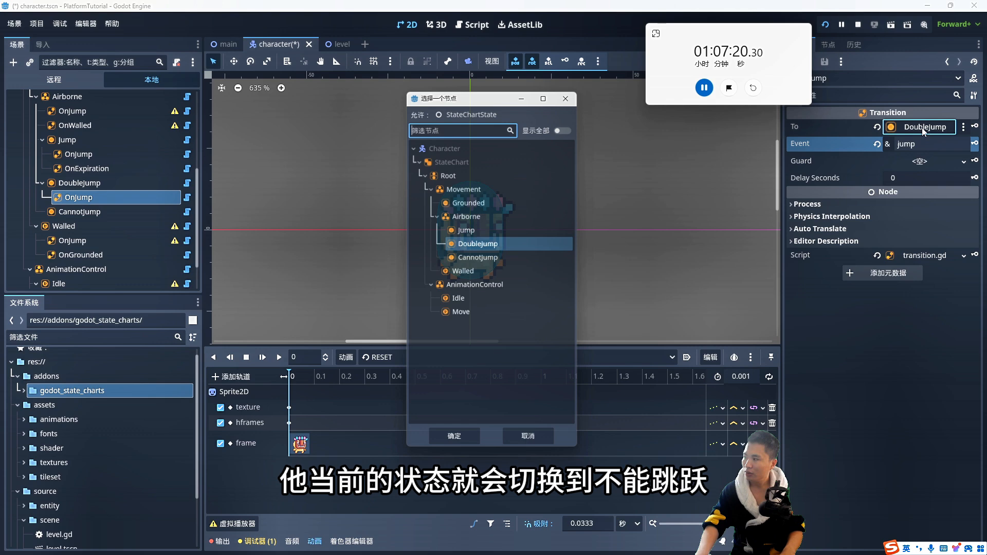
double_click(484, 260)
key(ctrl+s)
Step: Review the Walled state and the OnMoving and OnIdle transitions under AnimationControl for missing settings
click(62, 213)
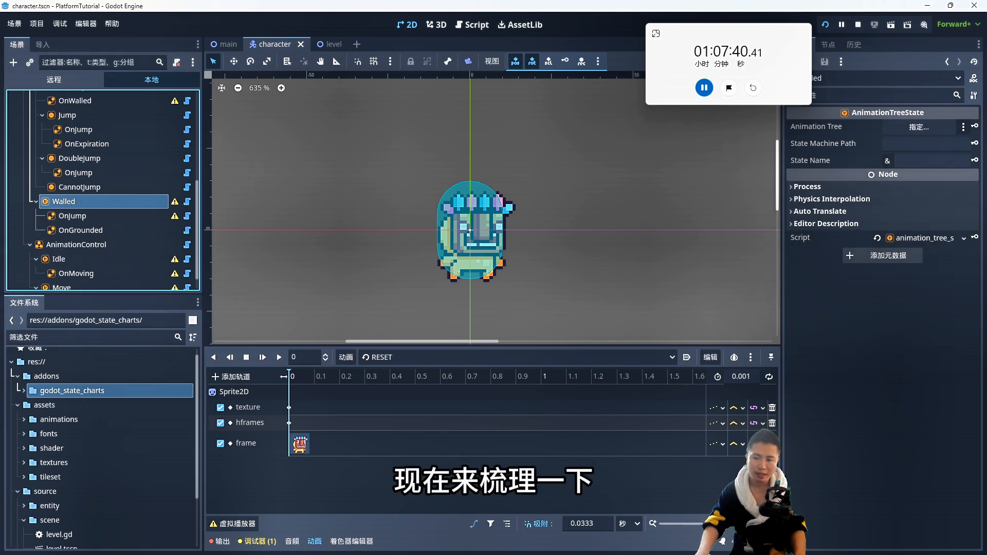
scroll(67, 262, down, 1)
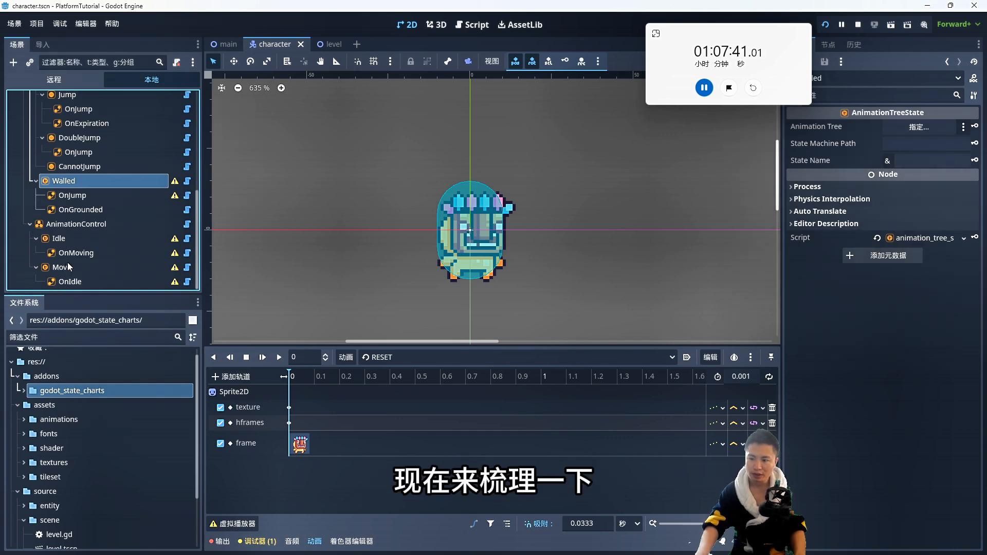
click(67, 253)
click(76, 282)
click(91, 252)
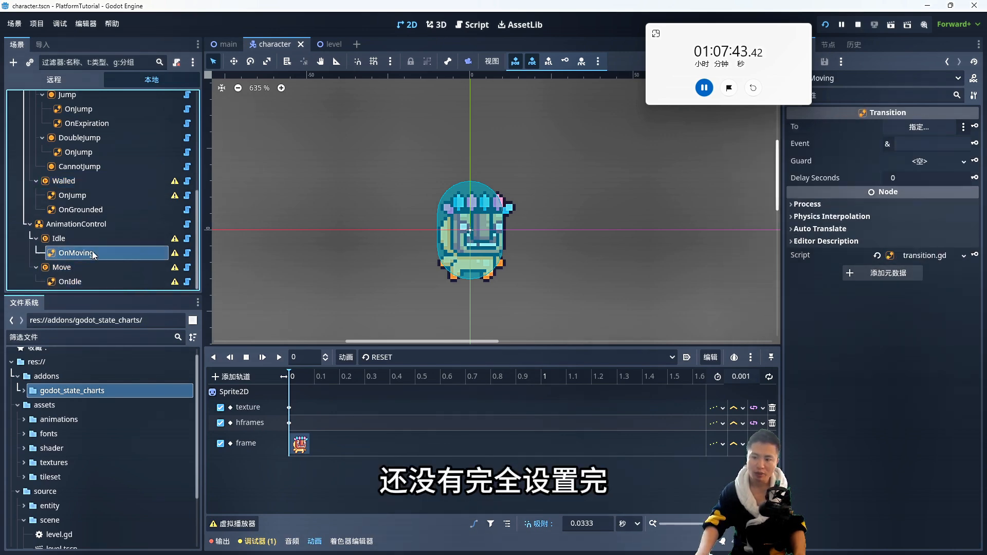
scroll(106, 242, up, 5)
Step: Give Grounded's OnJump transition the Jump target and the event jump, and set its OnAirborne transition's target to Airborne
click(72, 181)
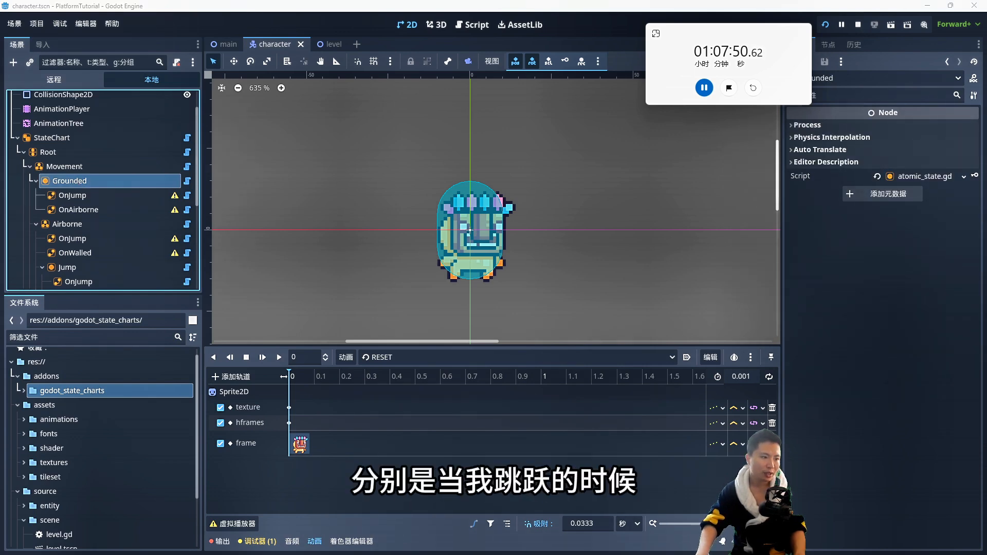
click(102, 197)
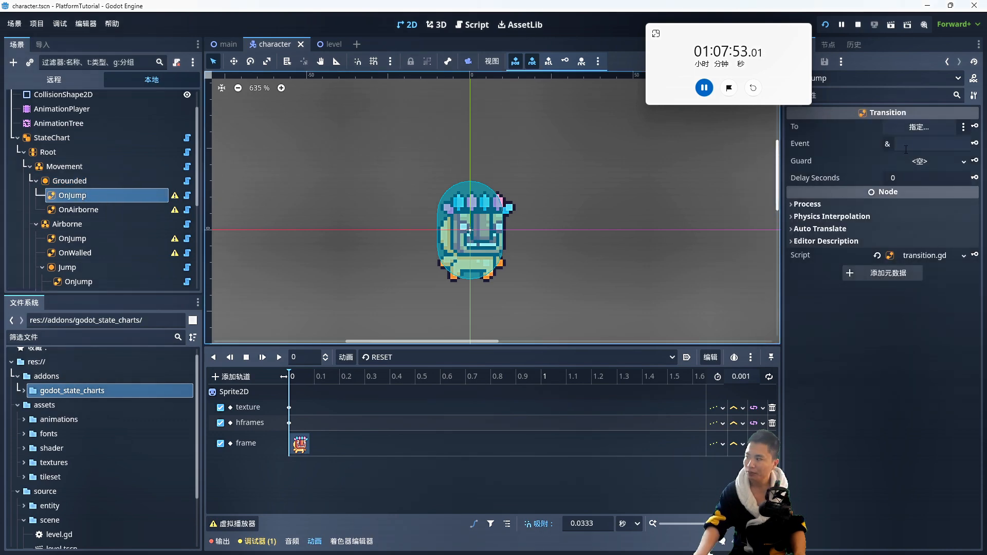
click(911, 128)
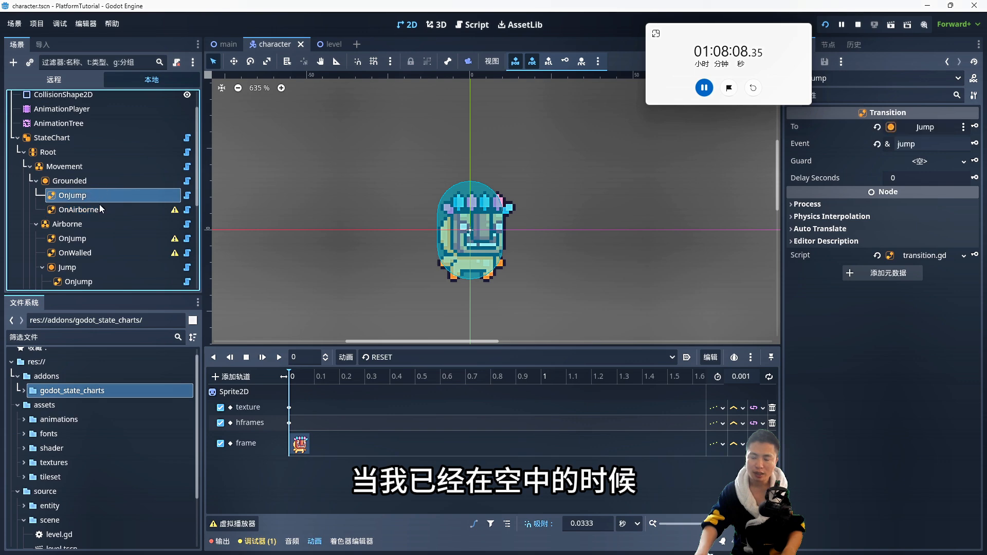
click(918, 127)
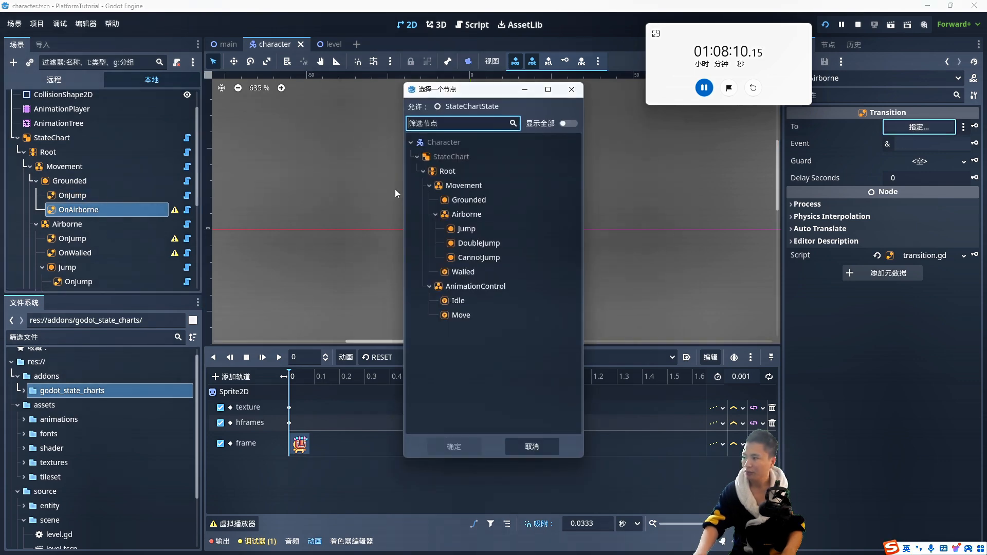
double_click(461, 215)
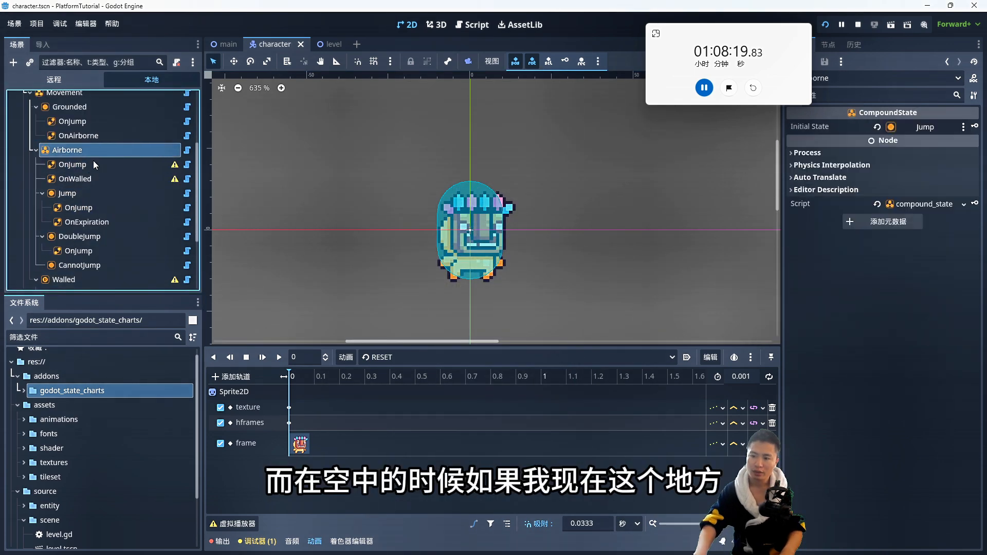
Step: Rename the OnJump transition directly under the Airborne state to OnGrounded
click(94, 165)
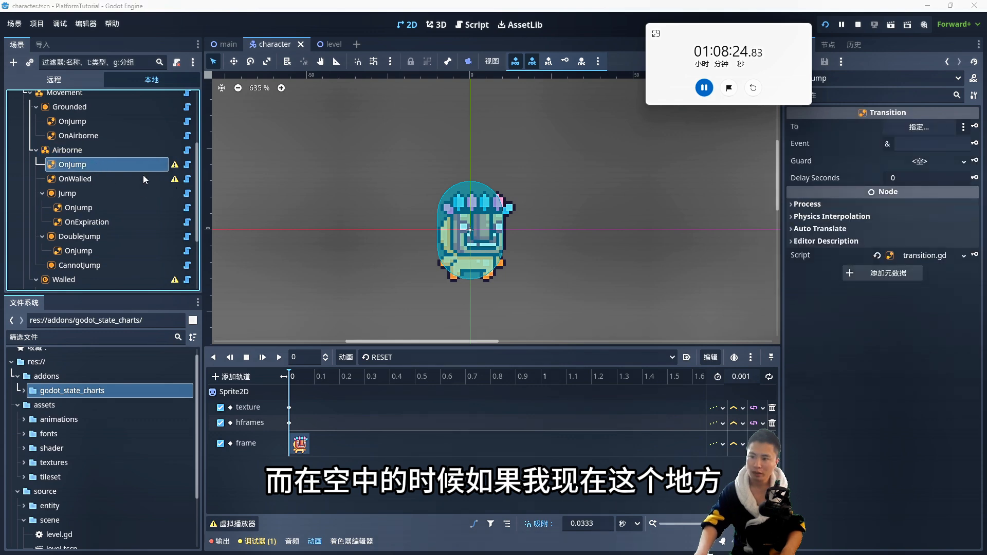
double_click(103, 165)
drag(65, 164, 123, 166)
key(BackSpace)
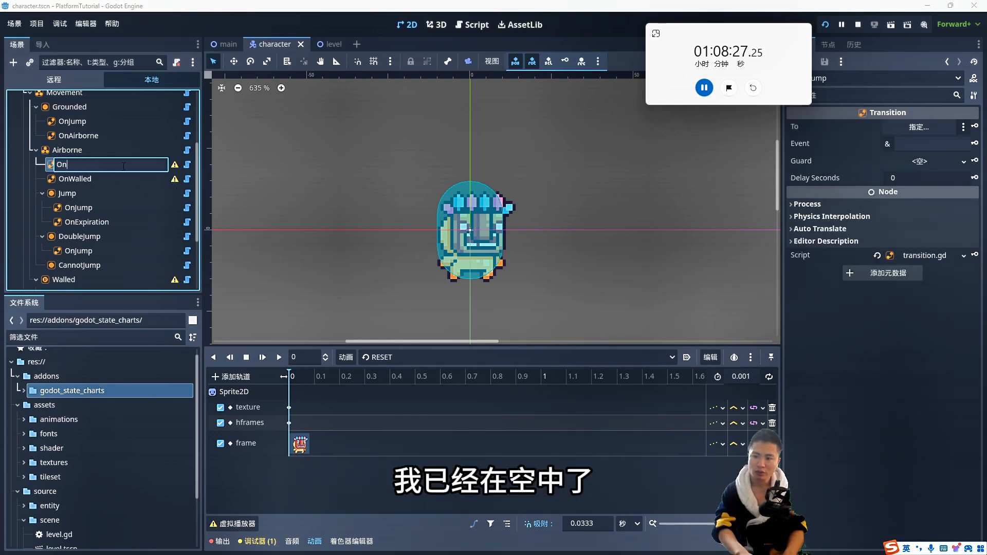
text(C)
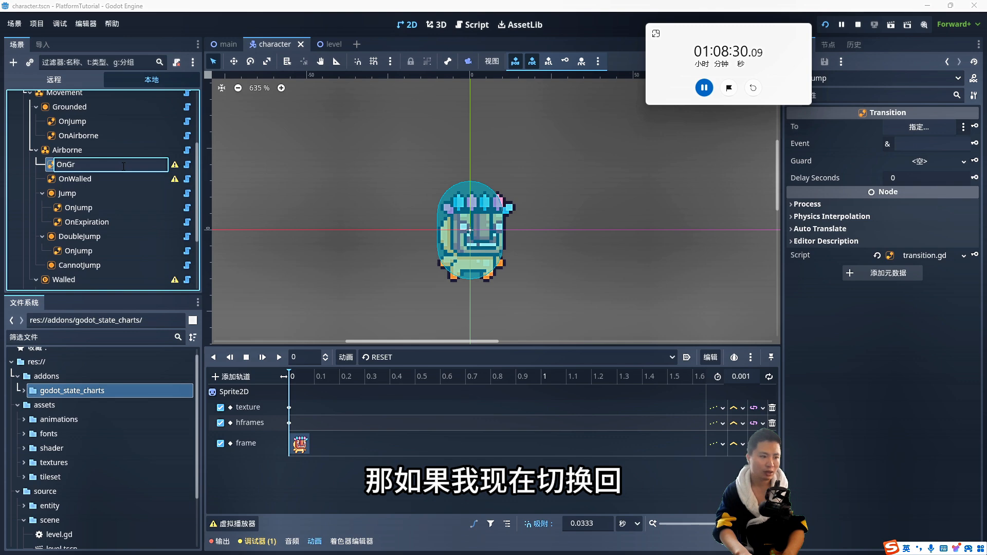
text(rou)
text(nded)
key(Return)
Step: Fill in the event of Airborne's OnGrounded transition and set the target of its OnWalled transition to the wall state
click(900, 145)
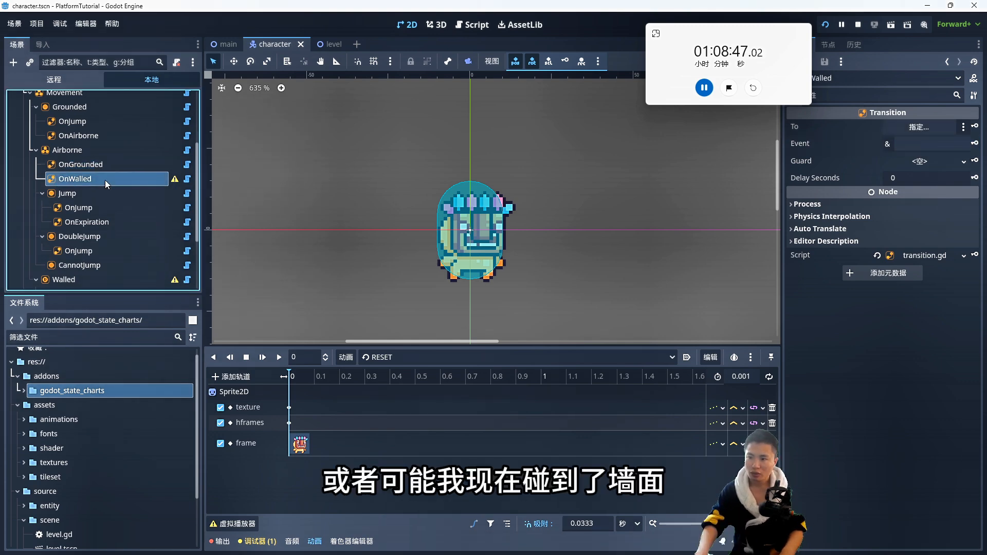
click(95, 165)
click(95, 179)
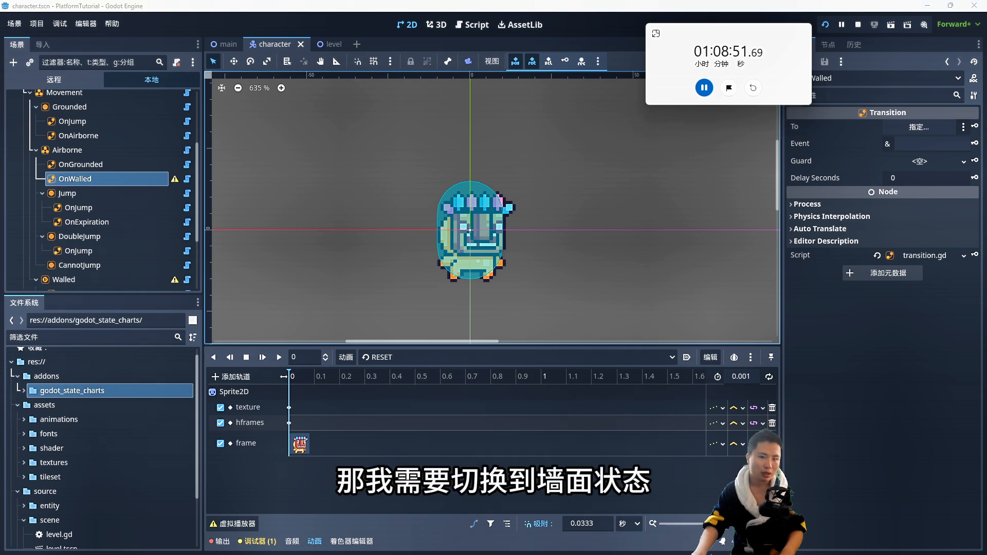
click(919, 127)
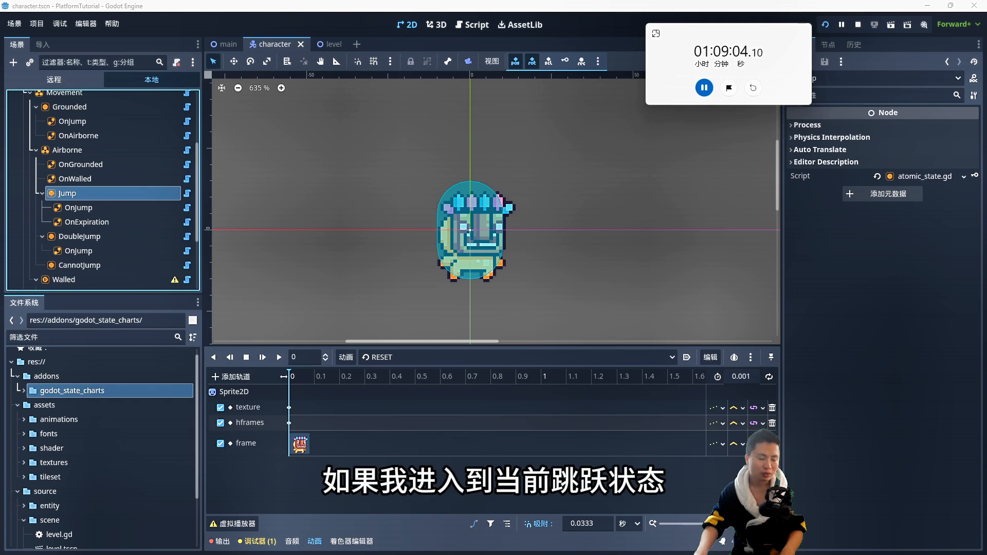
Step: Review the Jump and DoubleJump transitions and the CannotJump and Walled states for missing settings
click(108, 209)
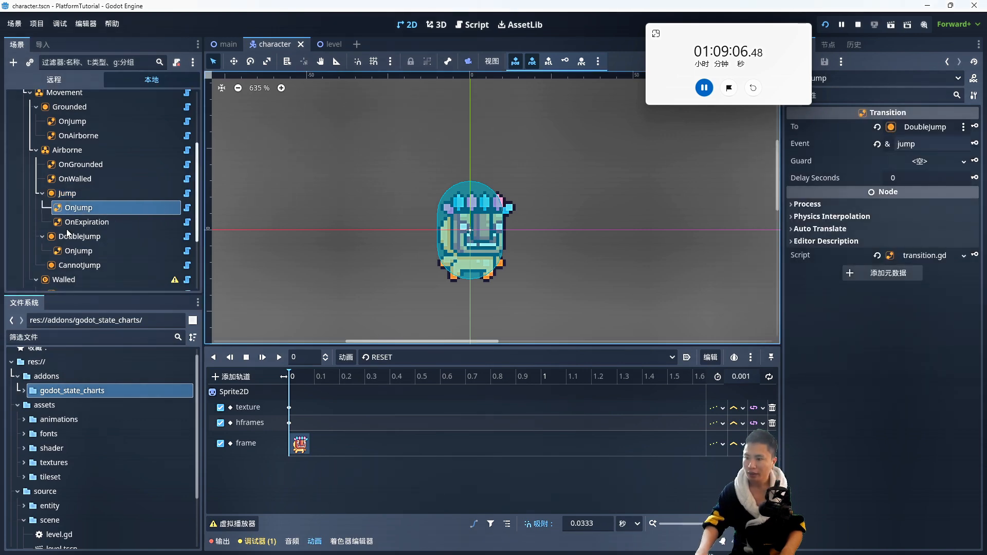
key(Down)
scroll(94, 230, down, 2)
click(87, 187)
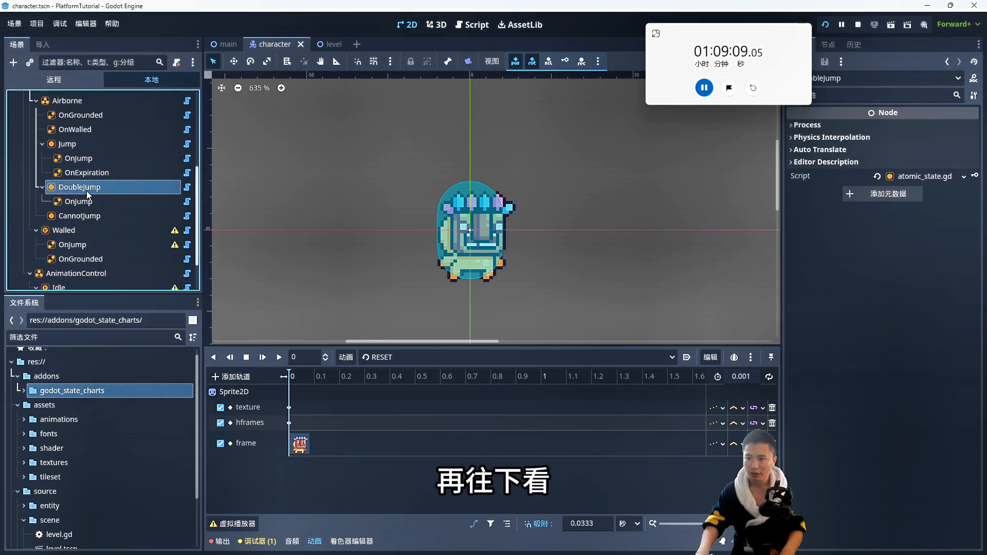
click(90, 202)
click(93, 216)
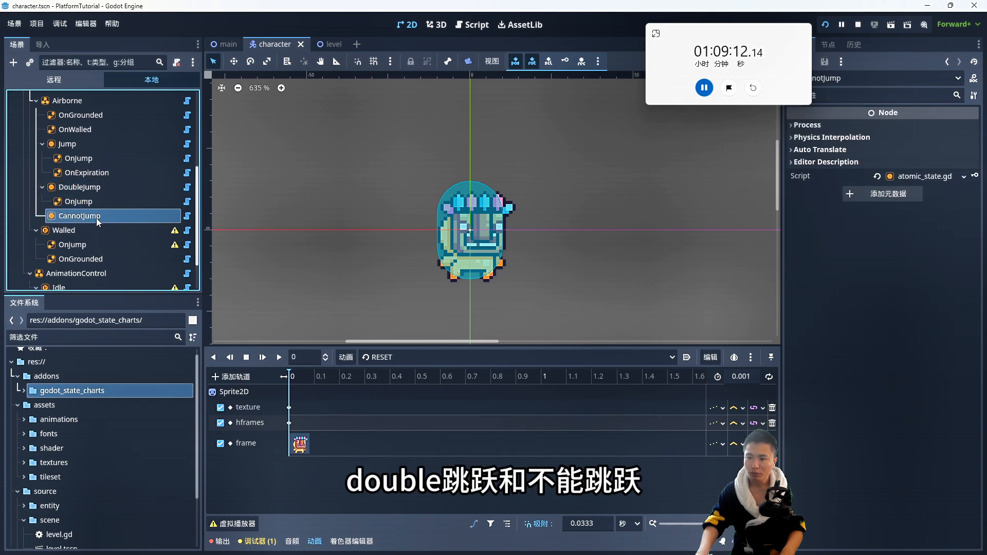
click(100, 200)
click(122, 217)
scroll(123, 218, down, 2)
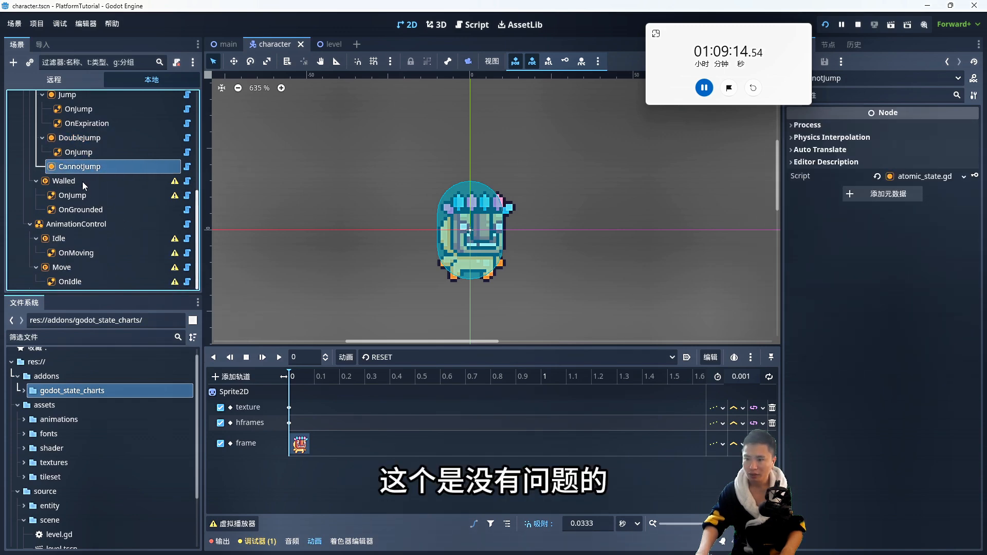
click(82, 181)
click(77, 196)
click(72, 184)
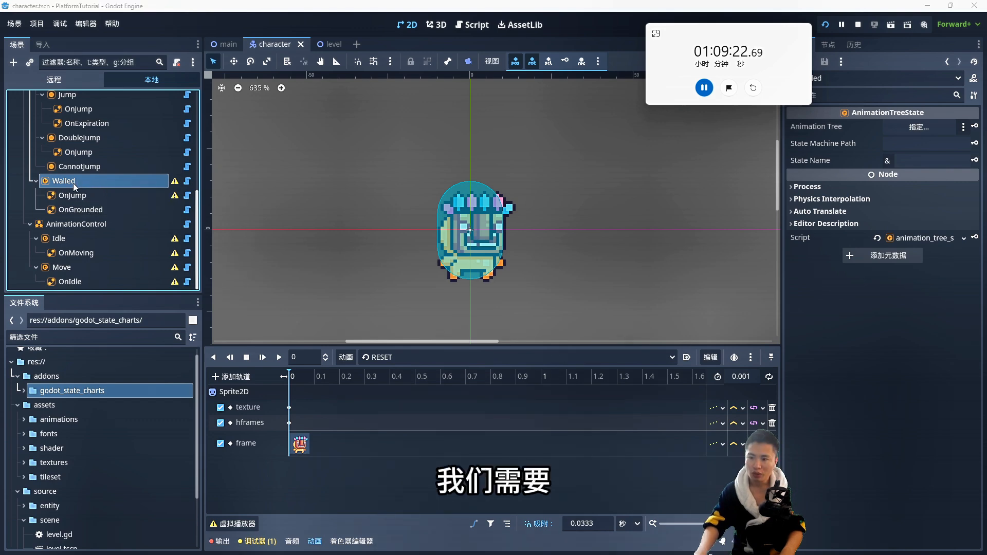
right_click(77, 184)
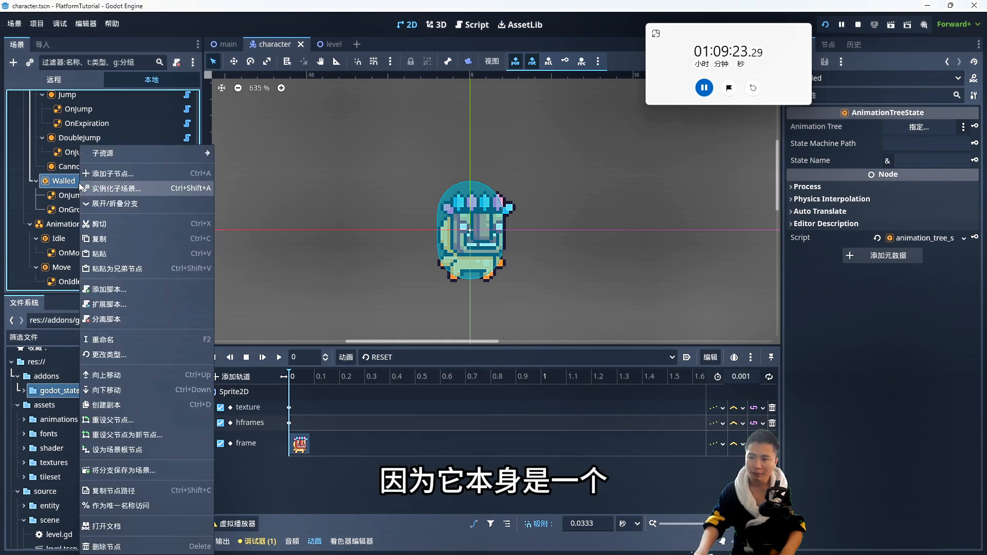
click(834, 247)
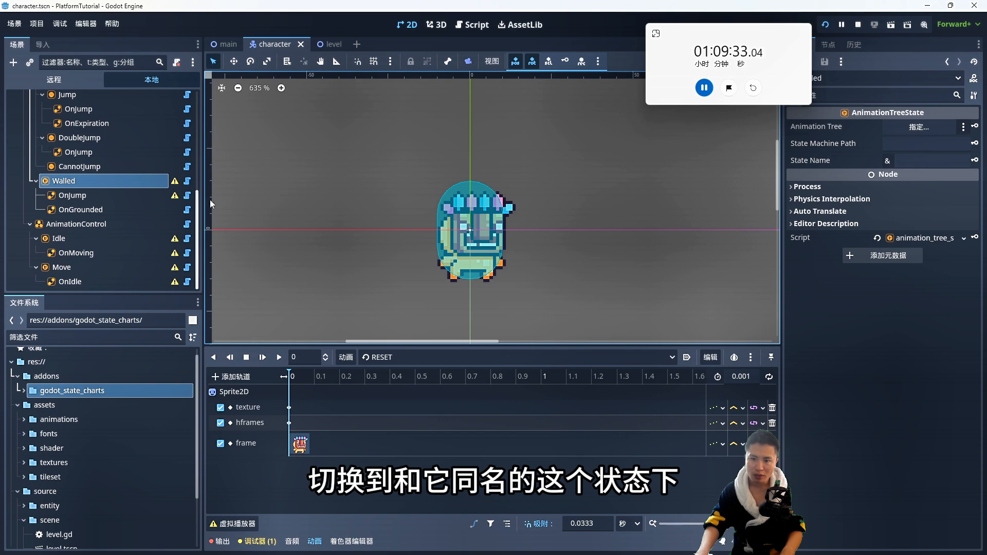
Step: Open the Walled state's script and read how it uses the animation tree and state name properties
click(187, 181)
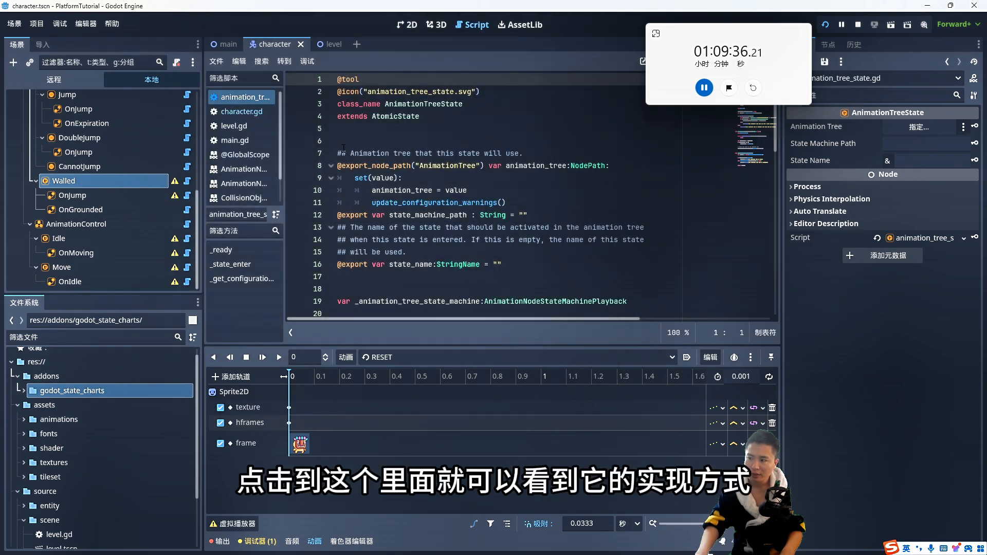
double_click(451, 167)
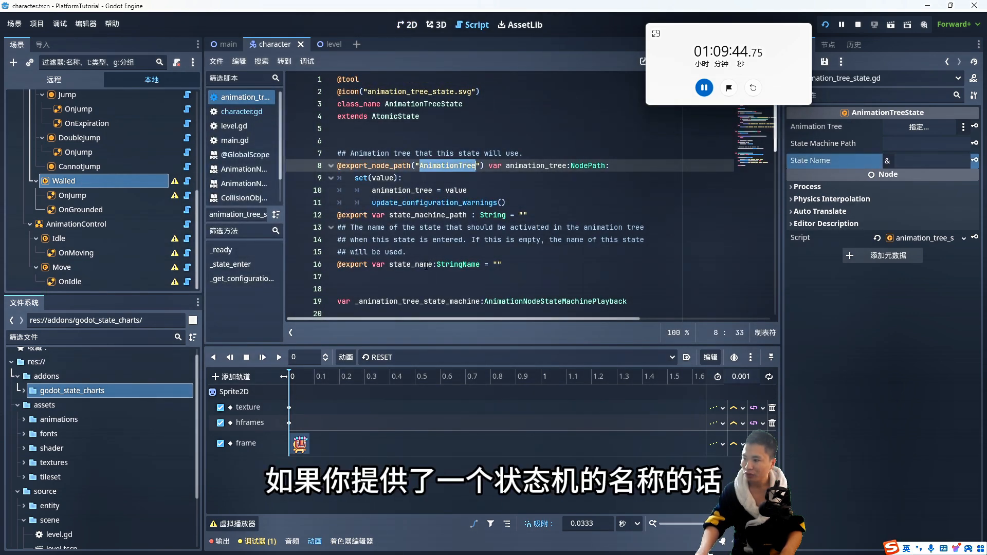
click(526, 265)
drag(407, 252, 337, 239)
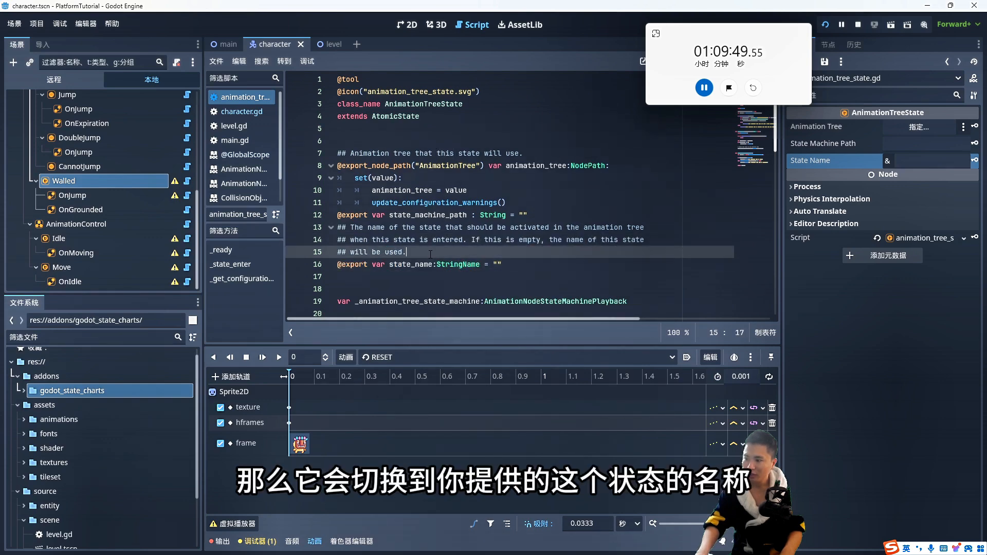
click(419, 265)
double_click(419, 264)
drag(407, 251, 338, 227)
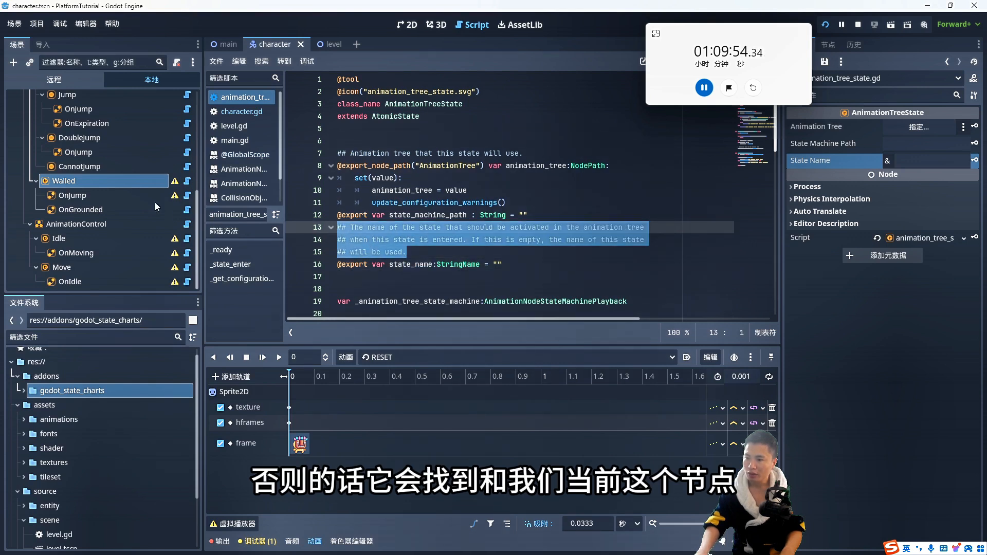
click(332, 228)
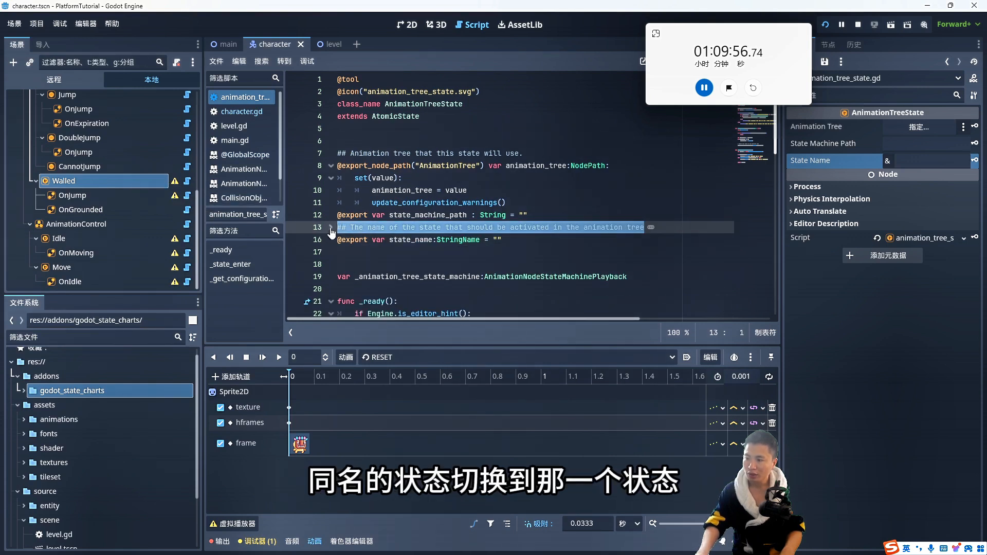
click(332, 228)
double_click(393, 252)
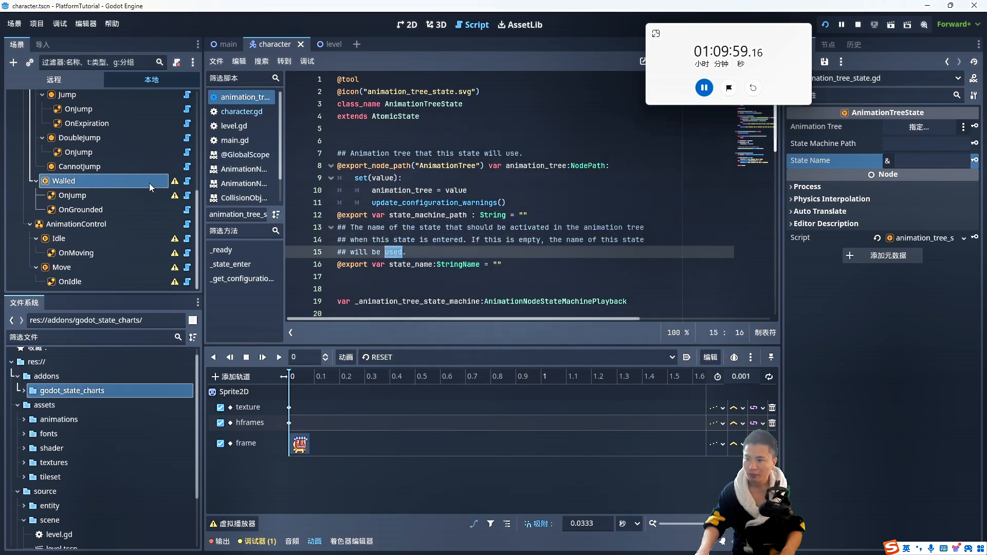
Step: Assign the character's AnimationTree node to the Walled state
click(151, 184)
click(905, 160)
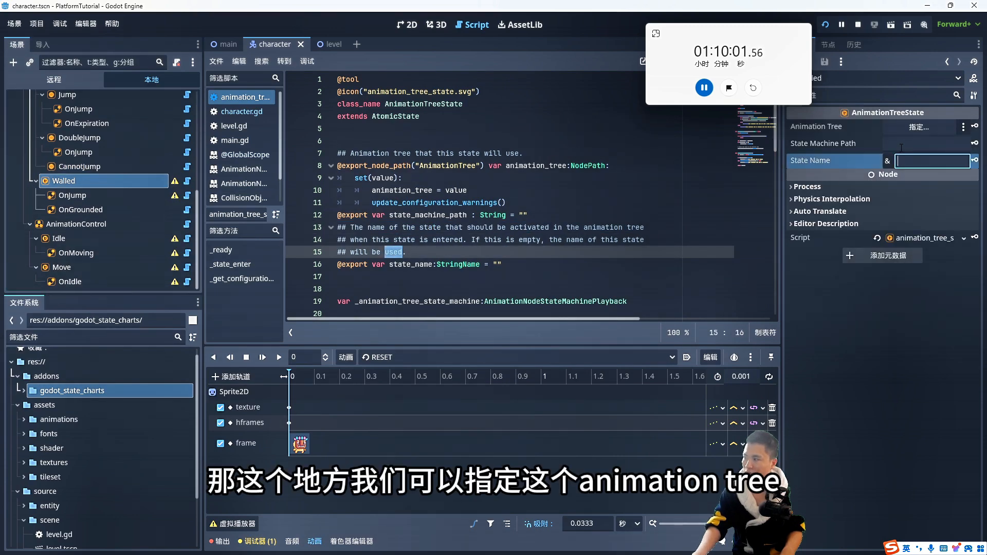
click(919, 127)
double_click(458, 153)
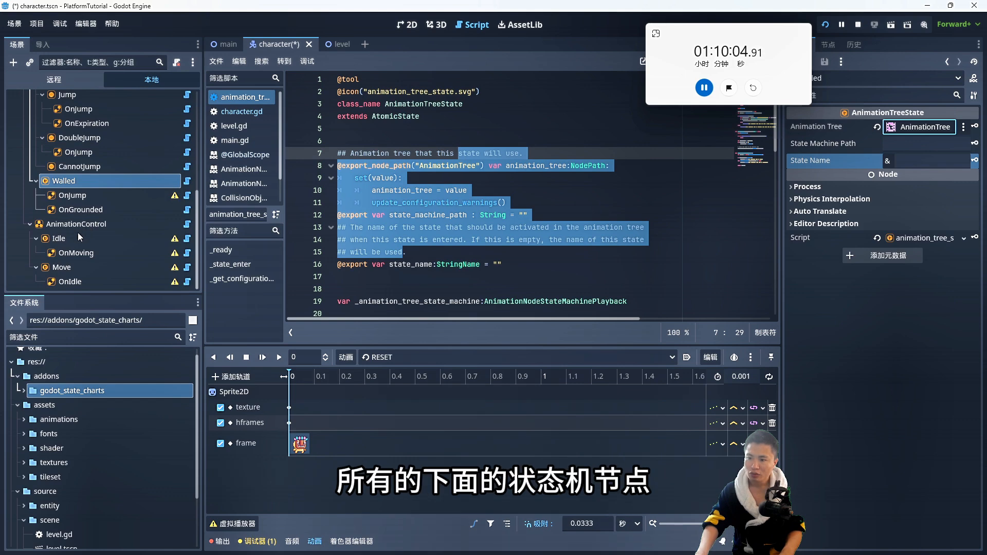
Step: Assign the AnimationTree node to the Idle and Move states together
click(58, 238)
ctrl+click(62, 267)
click(922, 127)
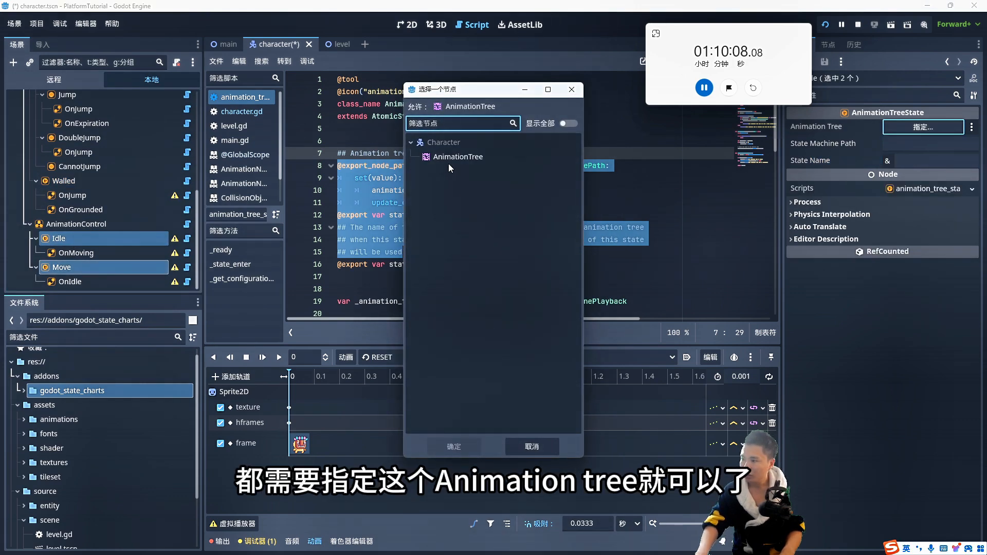
double_click(454, 157)
ctrl+click(109, 182)
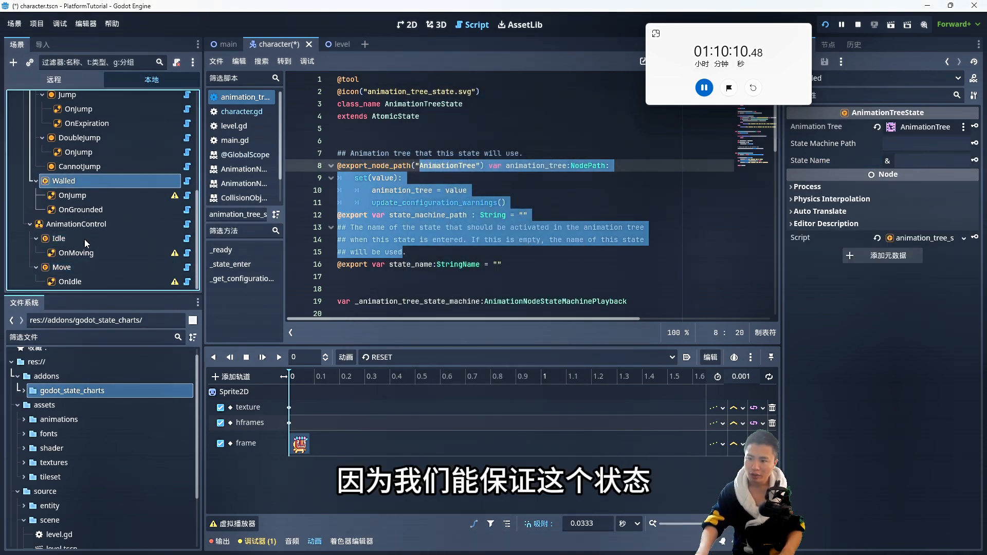
click(72, 183)
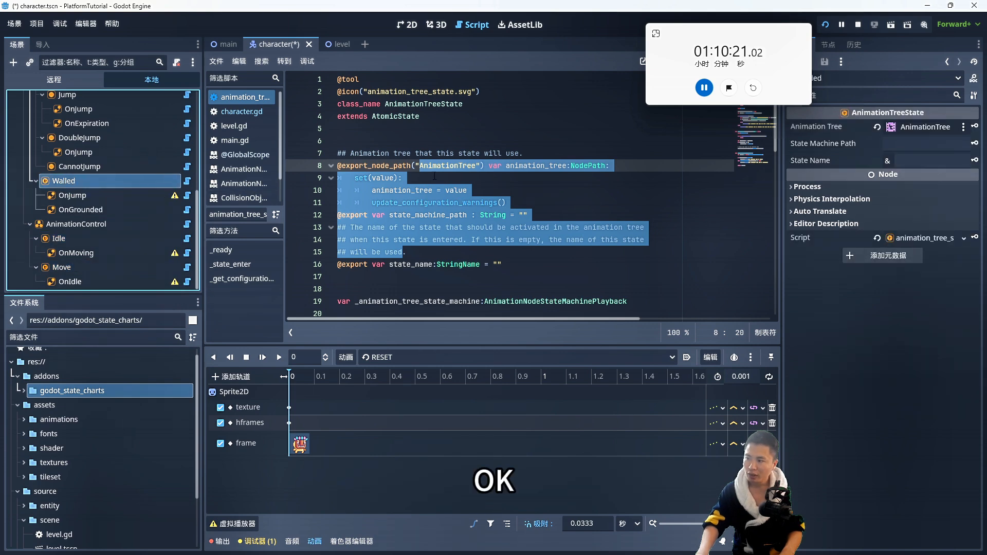
Step: Back in the 2D view, give Walled's OnJump transition the DoubleJump target and the event jump, and save the scene
click(407, 25)
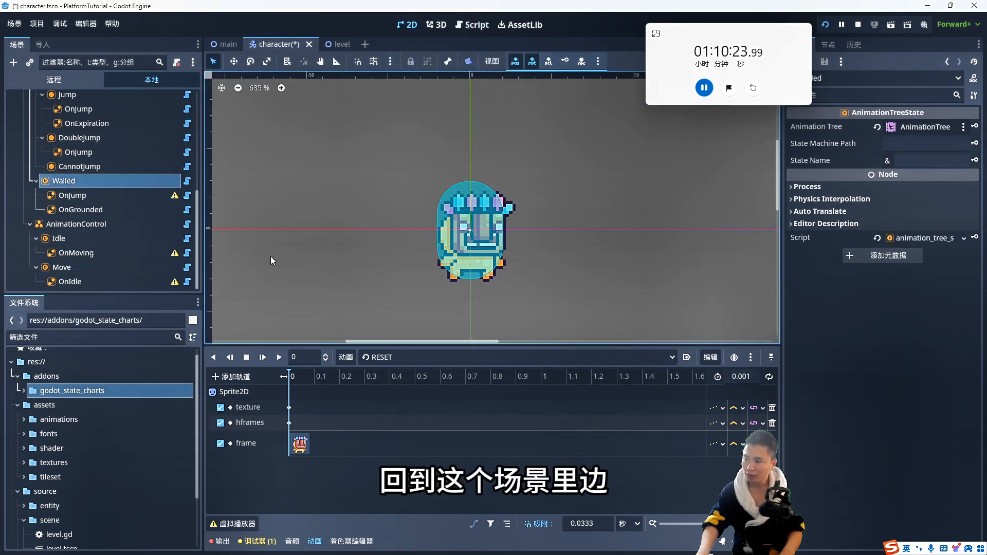
click(105, 170)
click(103, 195)
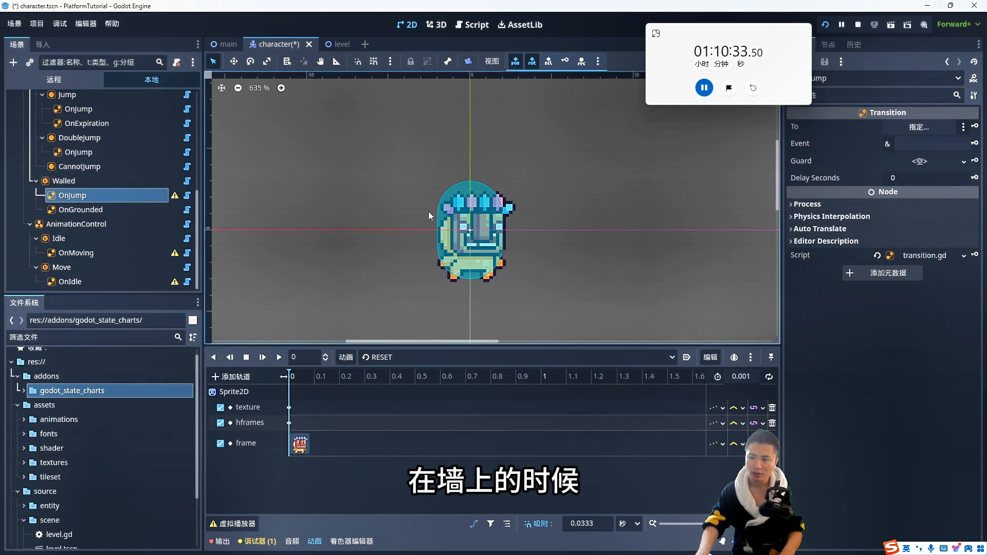
click(907, 128)
double_click(480, 244)
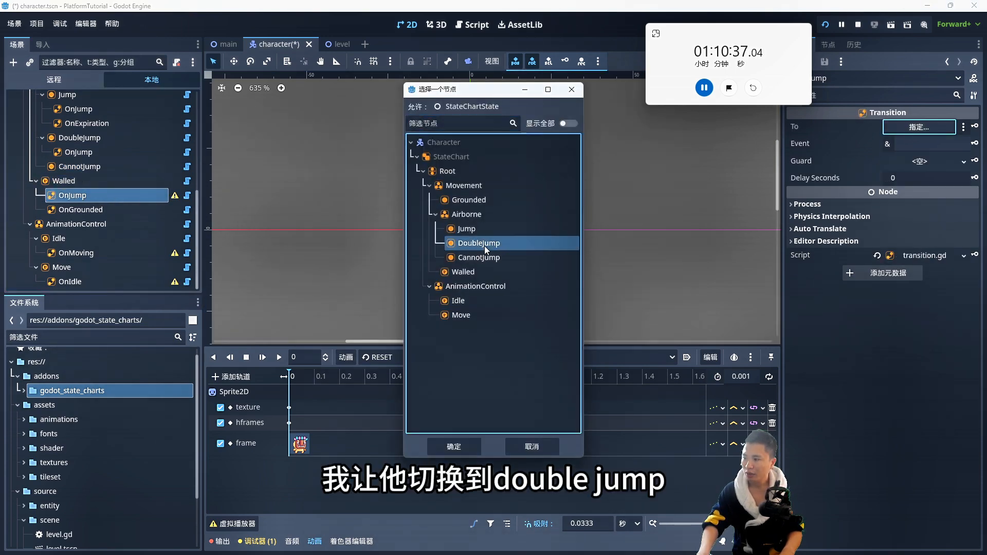
click(822, 144)
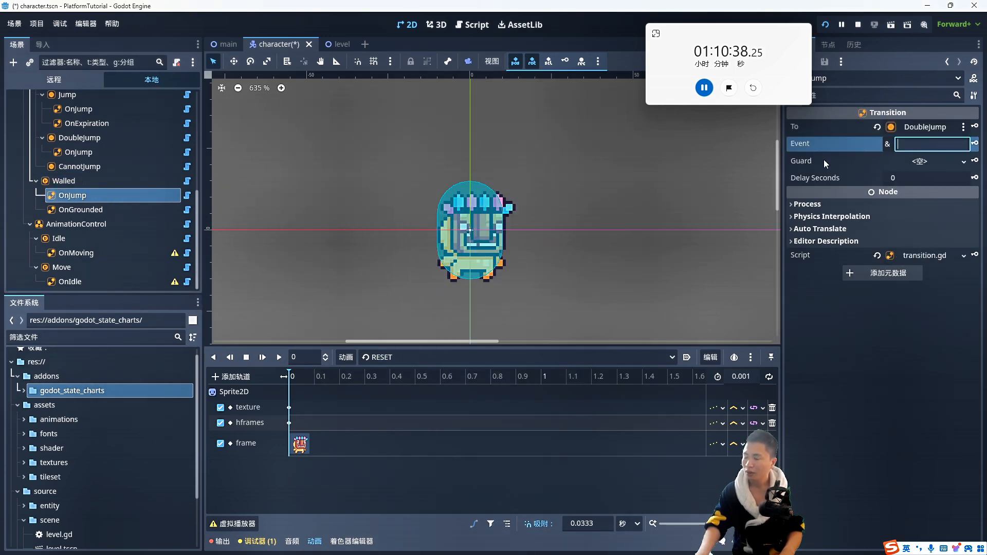
text(jump)
click(708, 178)
key(ctrl+s)
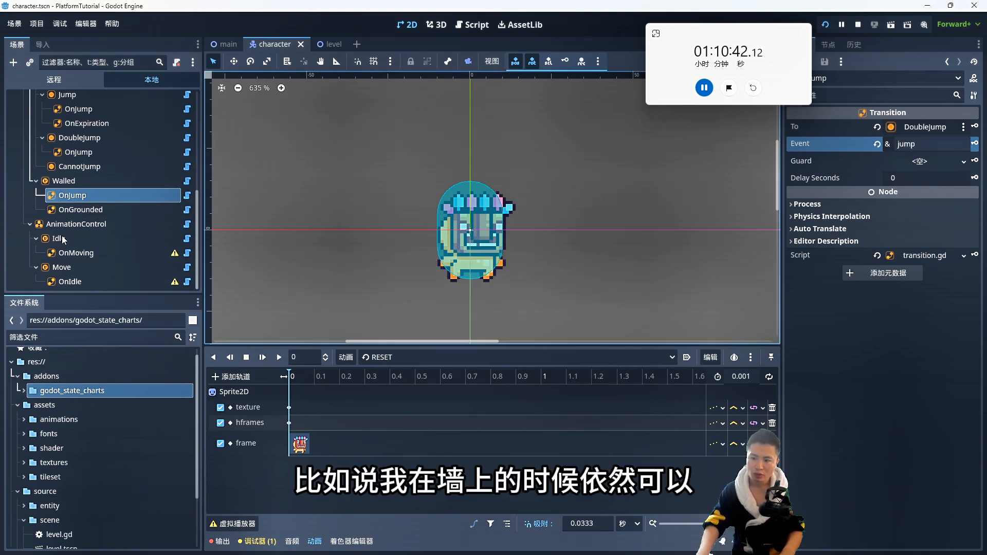
click(82, 209)
click(93, 198)
click(76, 208)
click(88, 196)
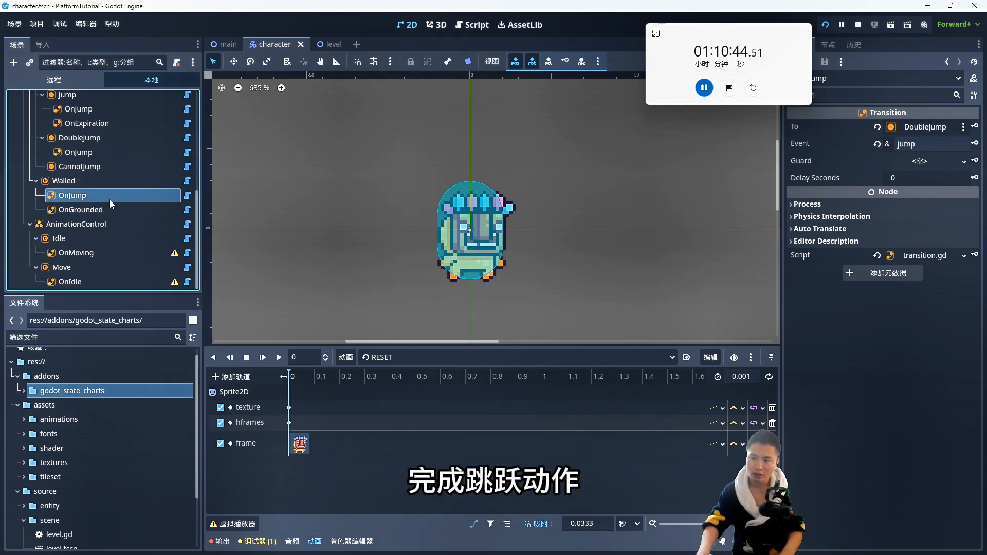
Step: Review the target and event settings of Walled's OnJump and OnGrounded transitions
click(82, 195)
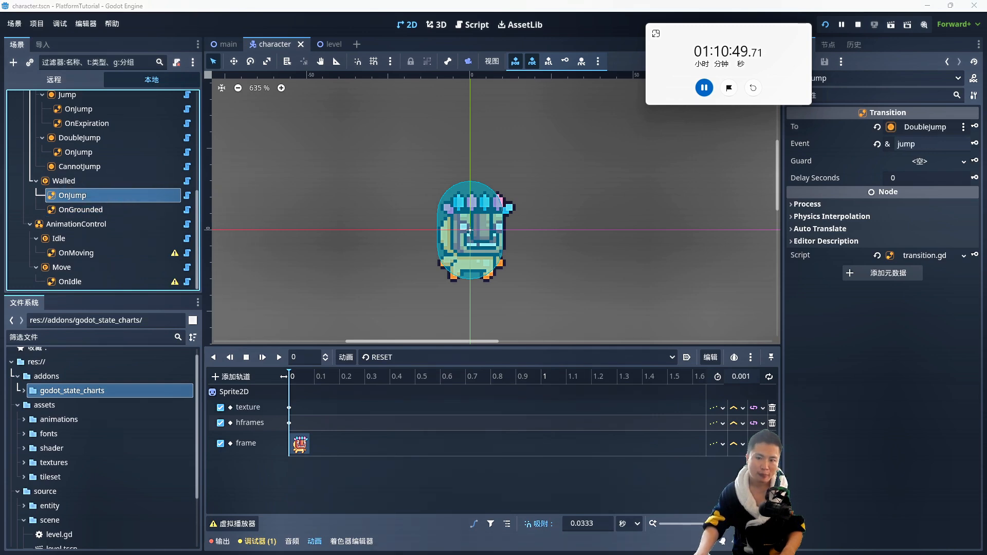
click(122, 209)
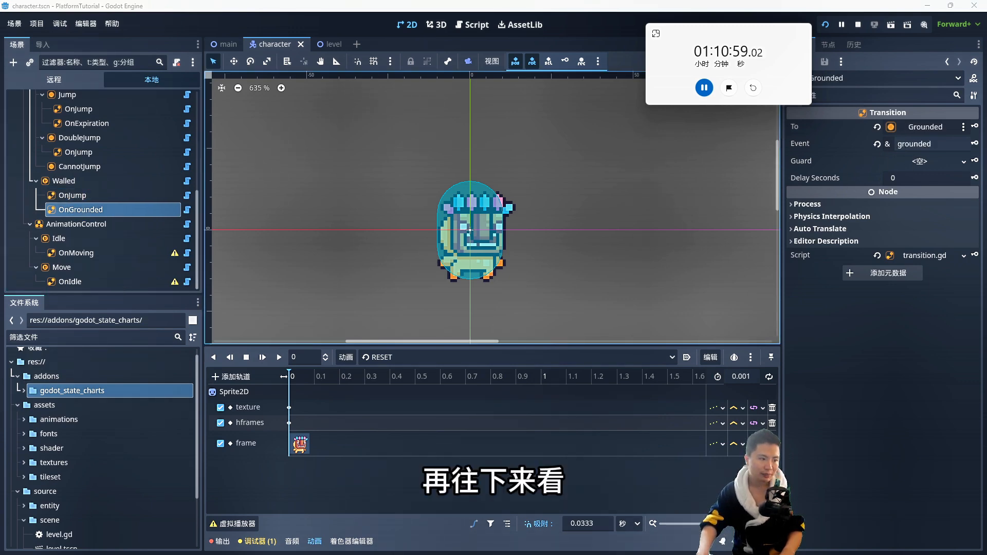
Step: Give Idle's OnMoving transition the Move state as its target and fill in its event name
click(76, 253)
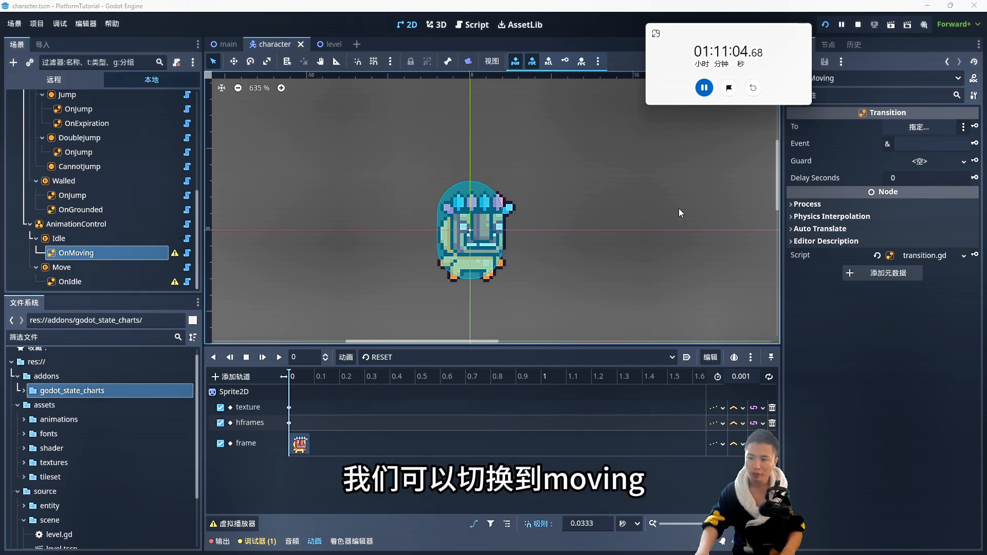
click(919, 126)
double_click(463, 315)
click(911, 143)
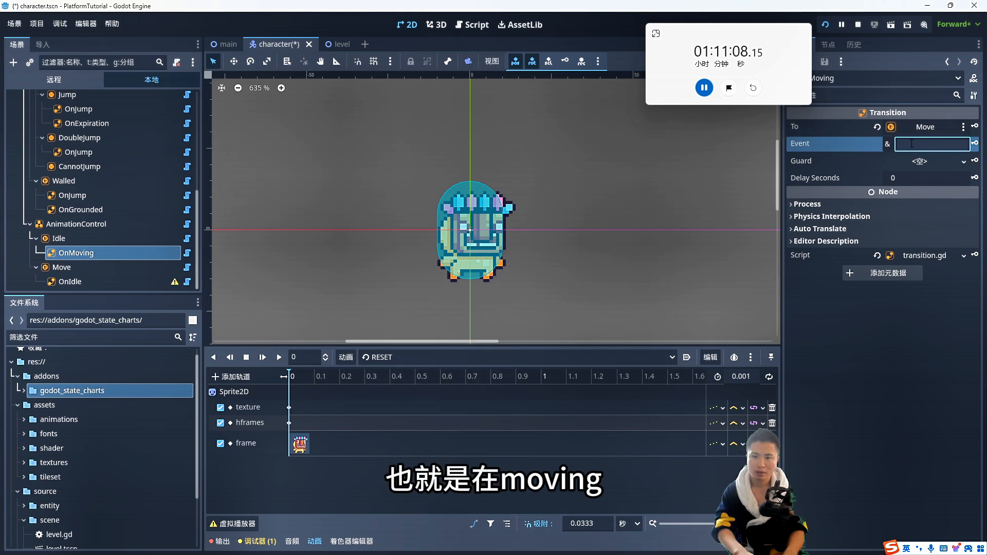
Step: Give Move's OnIdle transition the Idle state as its target and the event idle, and save the scene
click(119, 277)
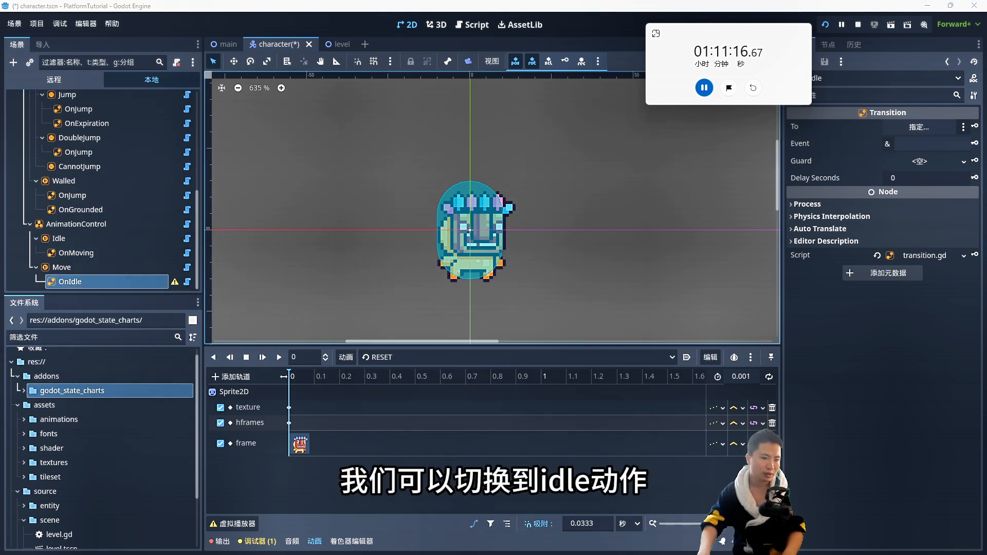
click(918, 127)
double_click(460, 300)
click(911, 143)
text(idle)
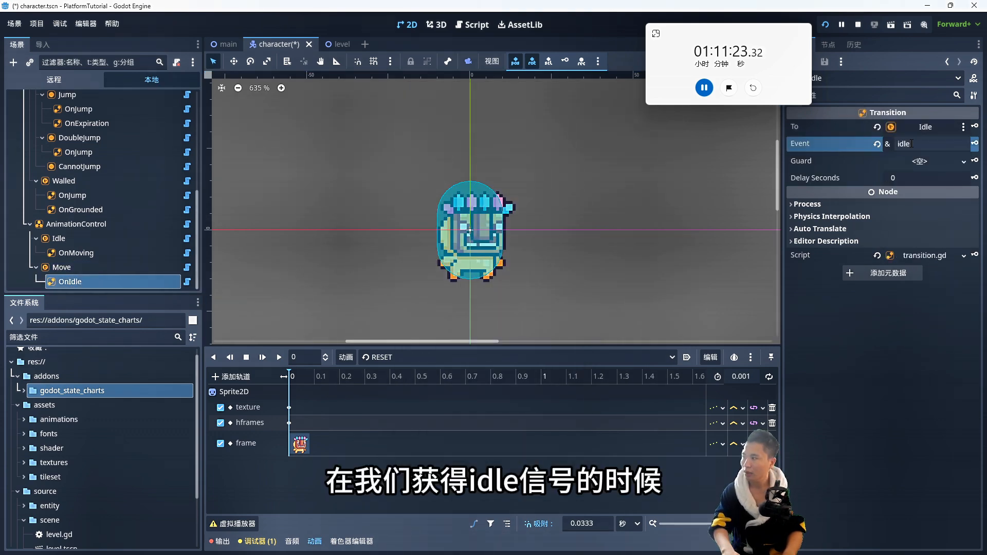
key(ctrl+s)
Step: Collapse the StateChart branch in the scene tree and select the StateChart node
scroll(32, 147, up, 5)
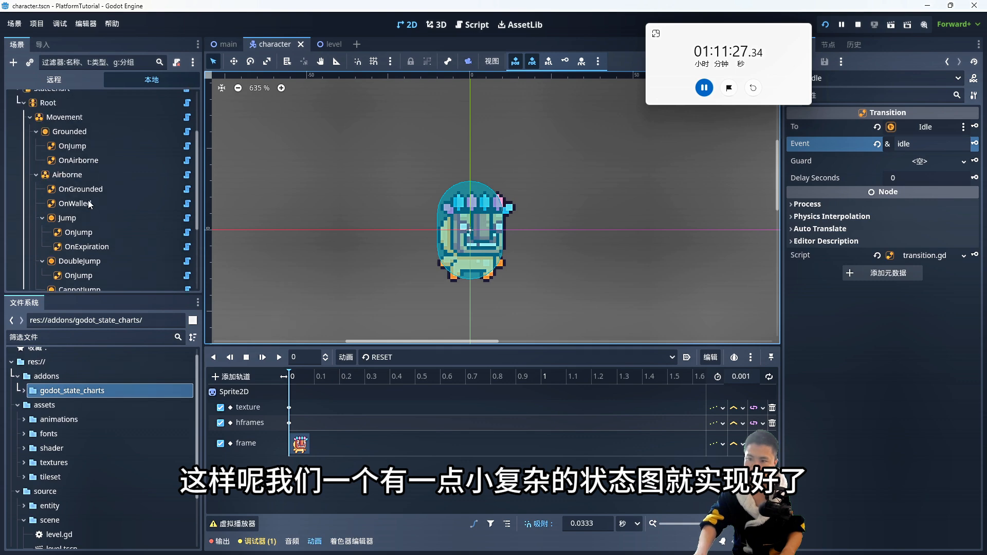
click(16, 137)
click(110, 170)
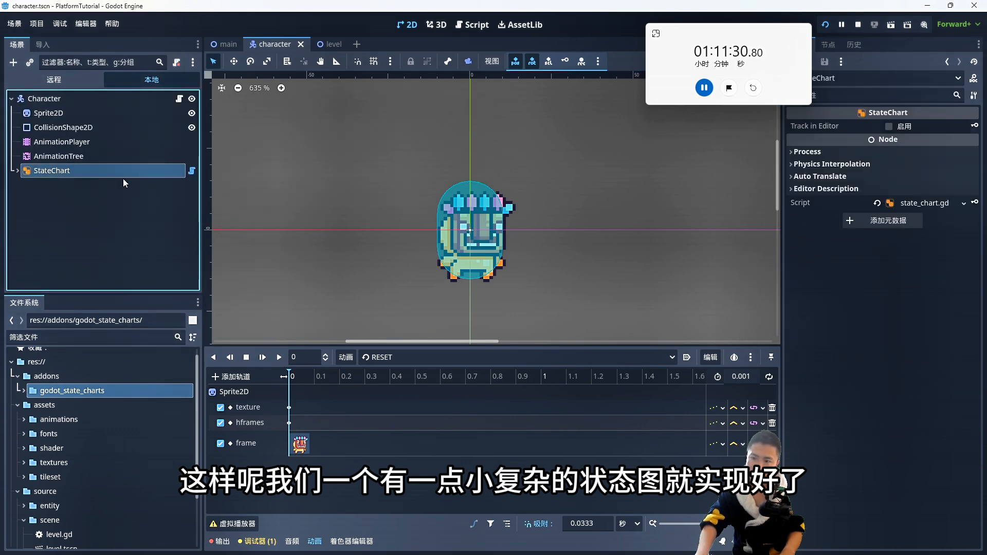